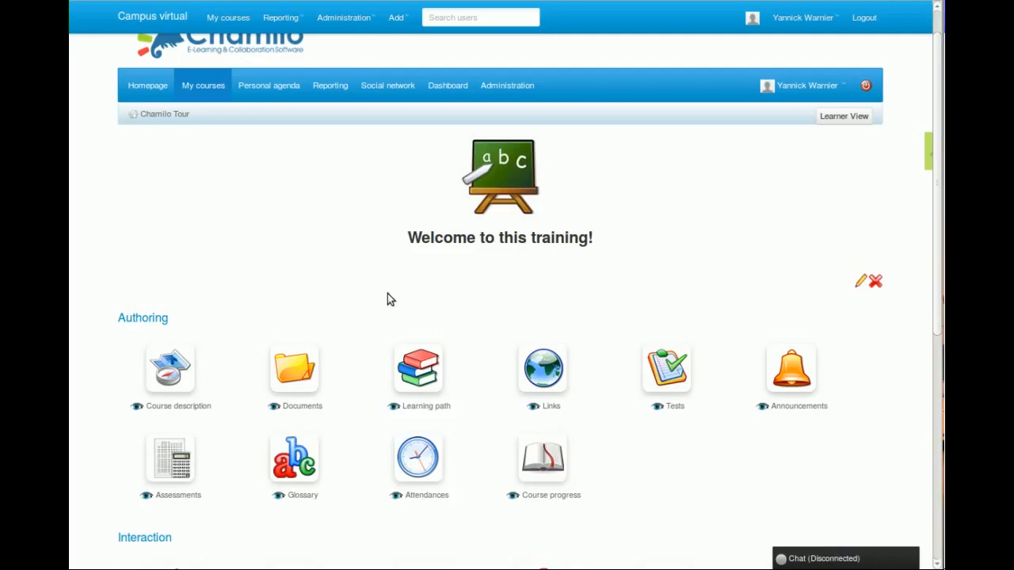
Start a new rich media page in the course's Documents and title it "Introduction".
left_click(294, 372)
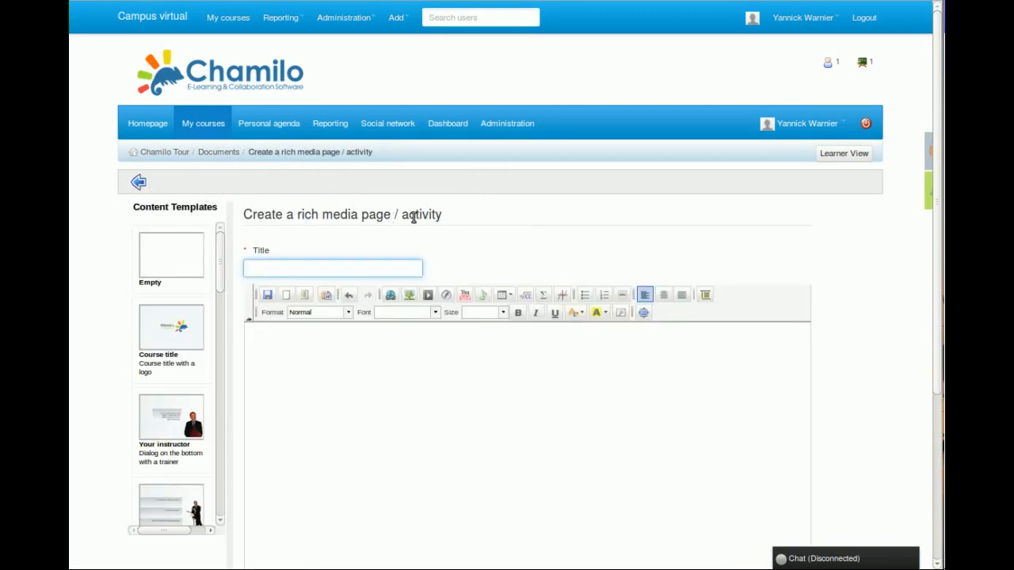
scroll(536, 226, "down", 3)
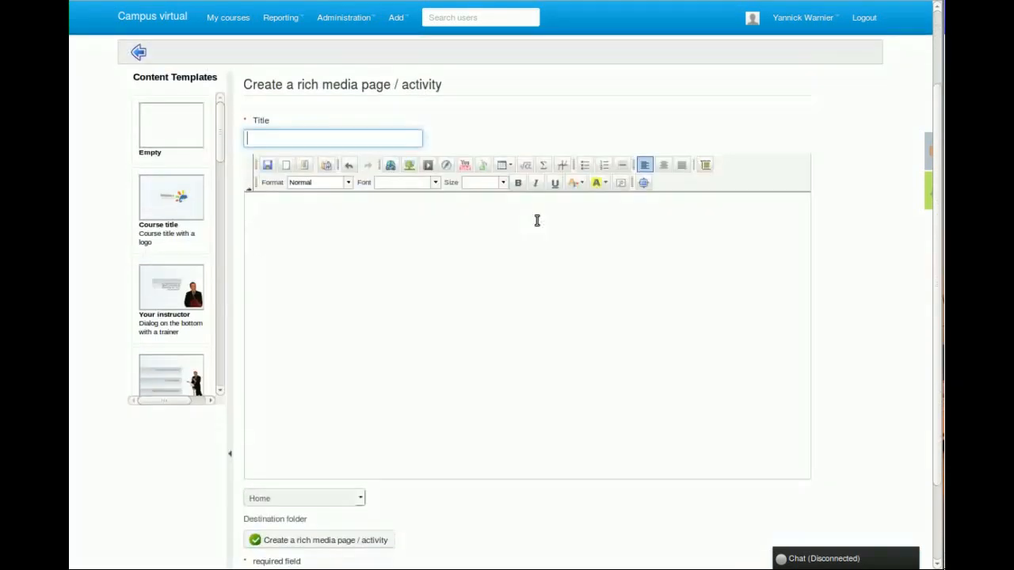
left_click(288, 197)
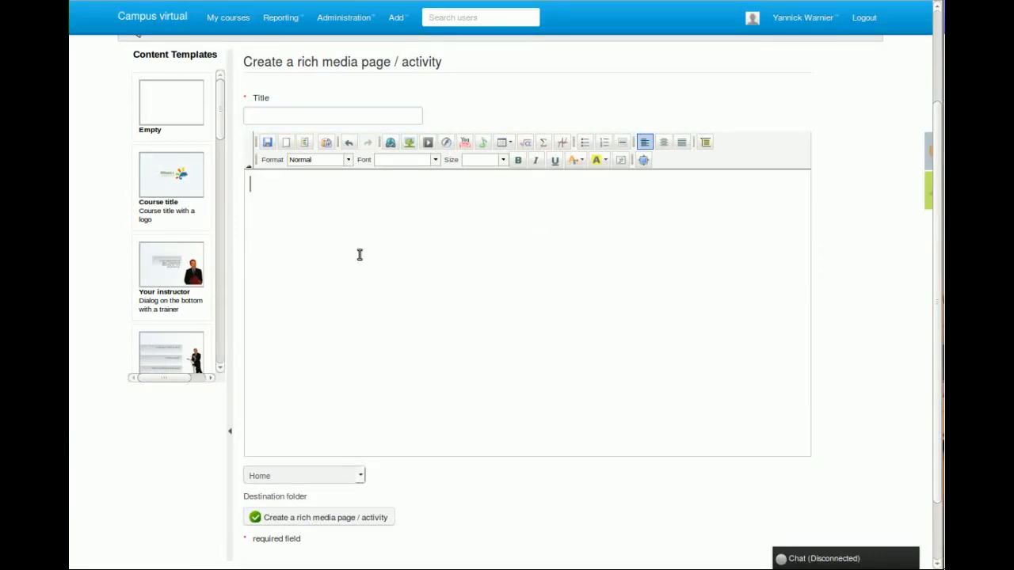
left_click(271, 114)
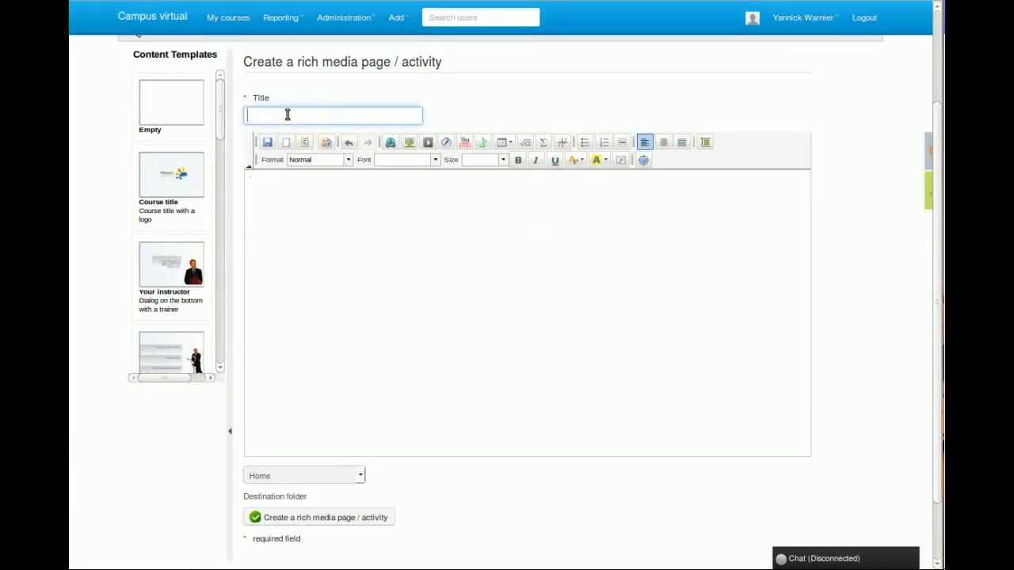
type("Introduction")
Apply the Description (List of resources) content template to the page.
left_click(135, 55)
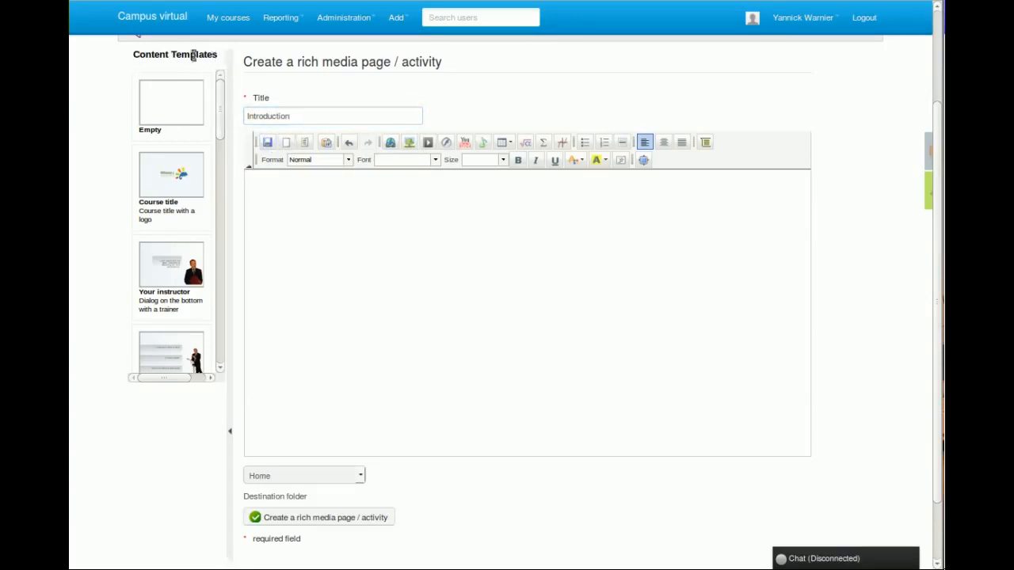
left_click_drag(220, 107, 218, 217)
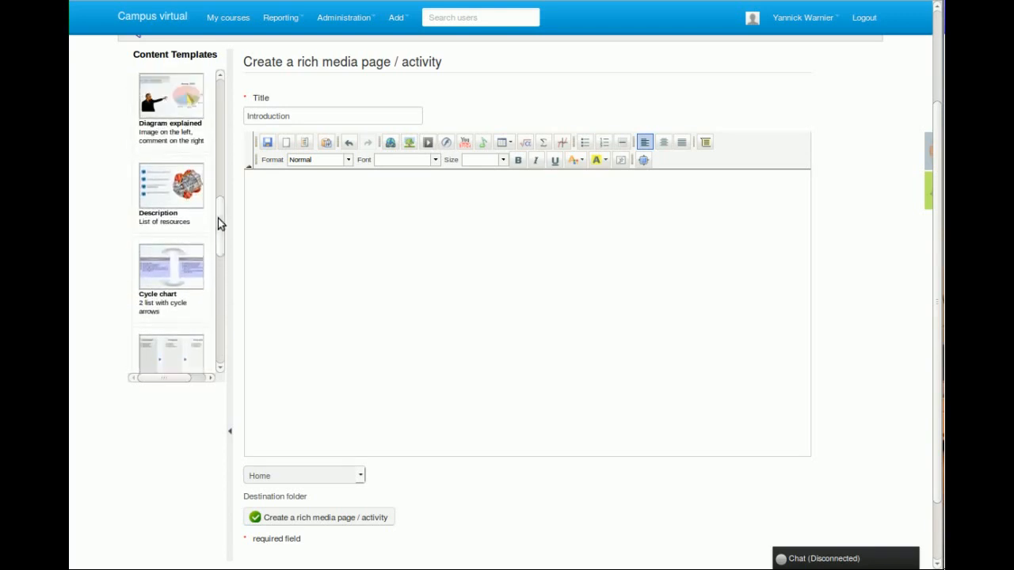
left_click(170, 187)
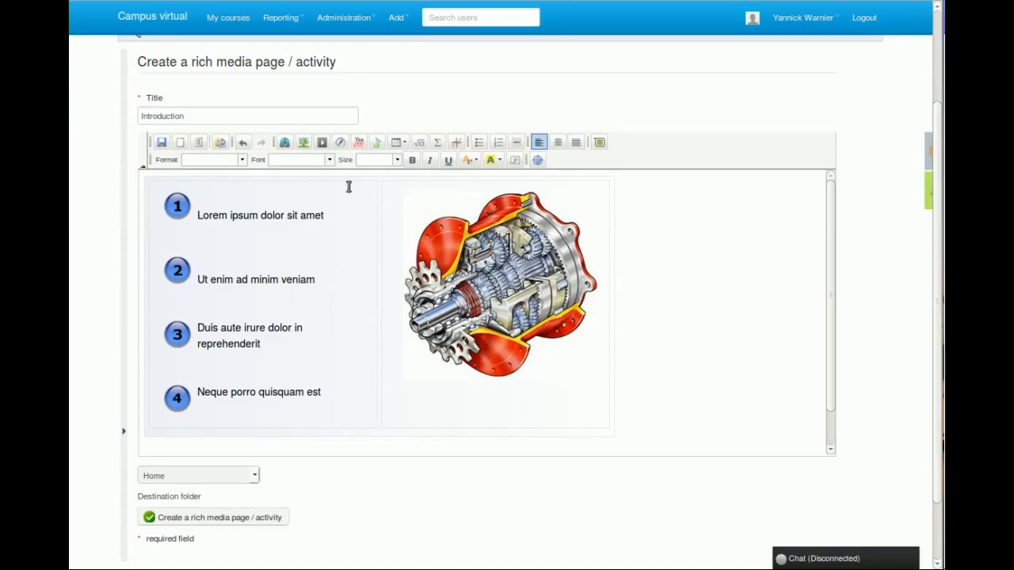
Replace the first numbered item's placeholder text with "Chapter 1".
mouse_move(328, 208)
left_mouse_down()
mouse_move(201, 209)
mouse_move(326, 209)
left_mouse_up()
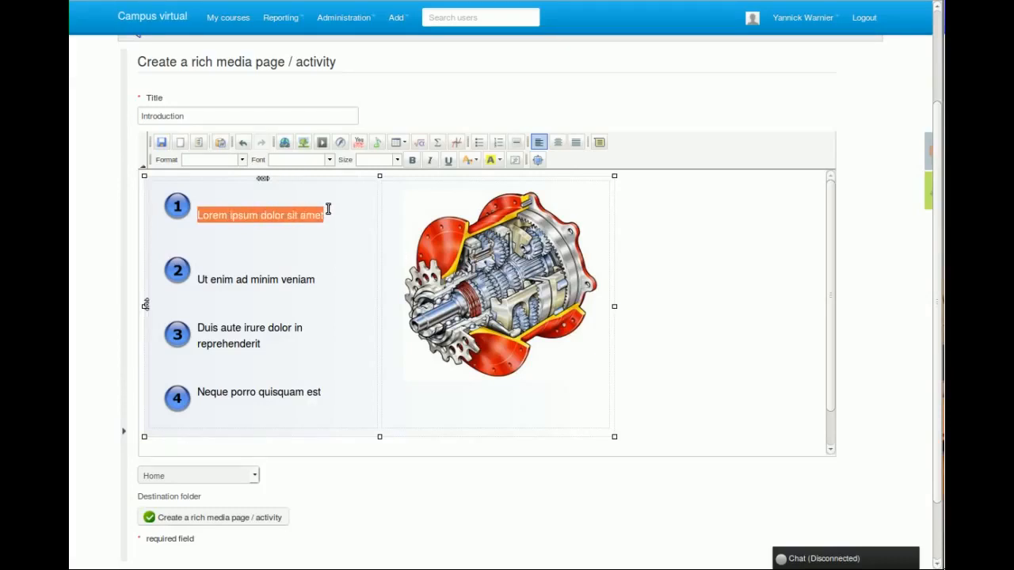
type("Chapte")
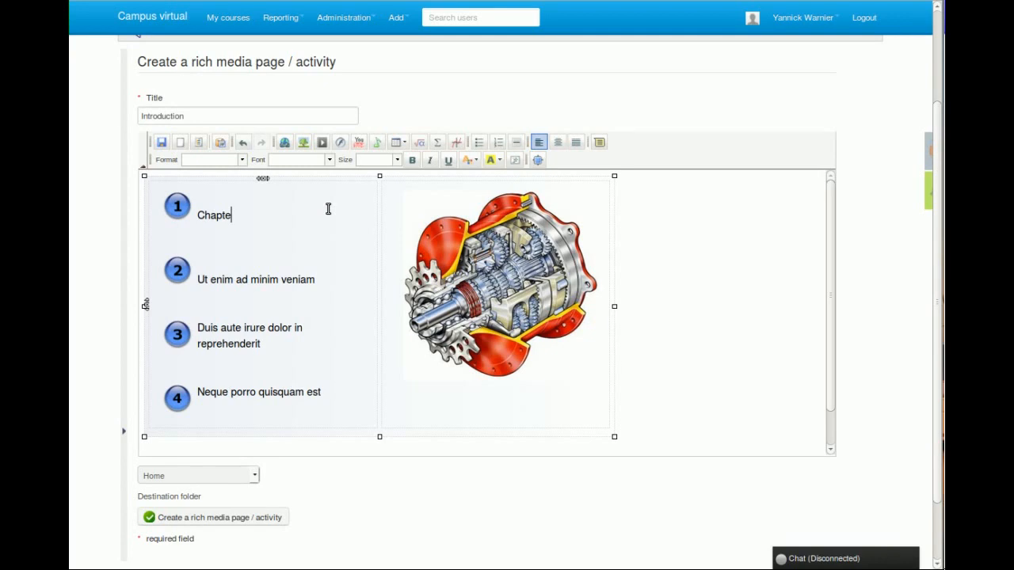
type("r 1")
Change the page title to "Table of contents".
left_click_drag(184, 116, 92, 97)
type("Table of contents")
Extend the first numbered item to read "Chapter 1: Creating an account".
left_click(267, 215)
type(": Creating an account")
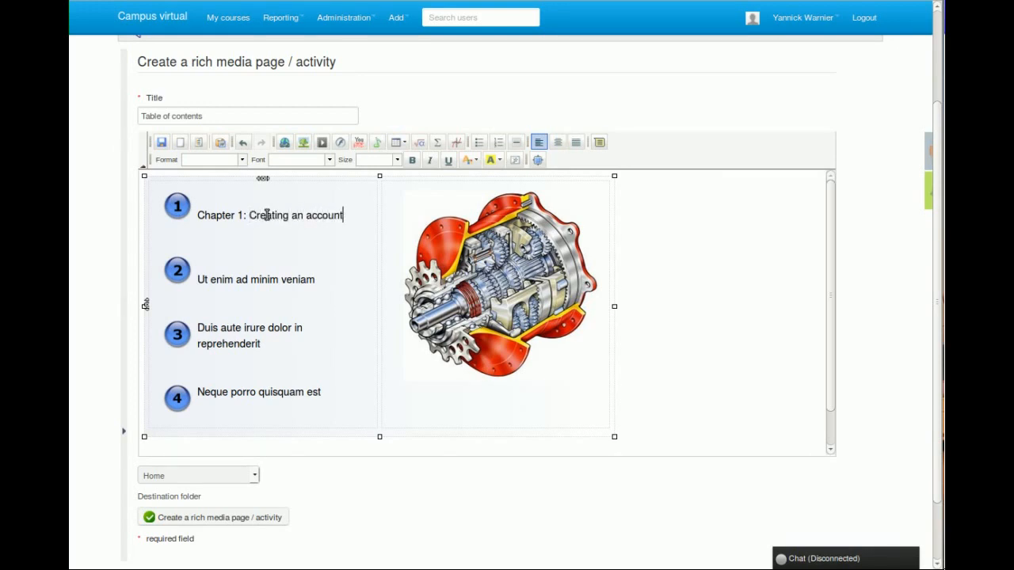
Replace the second item's placeholder text with "Chapter 2: Creating a course".
left_click_drag(324, 280, 201, 279)
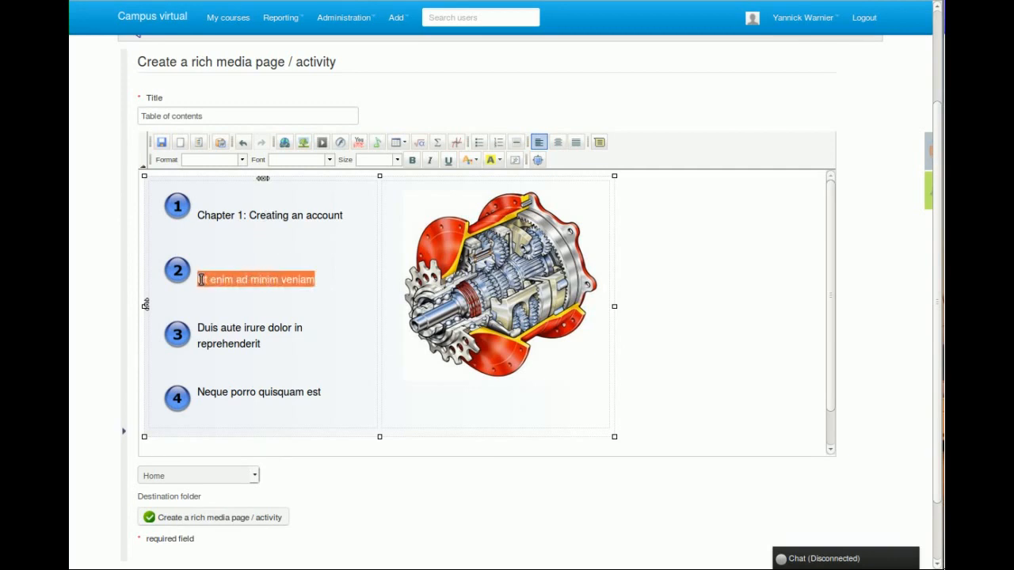
type("Chapter 2 :Creating cou")
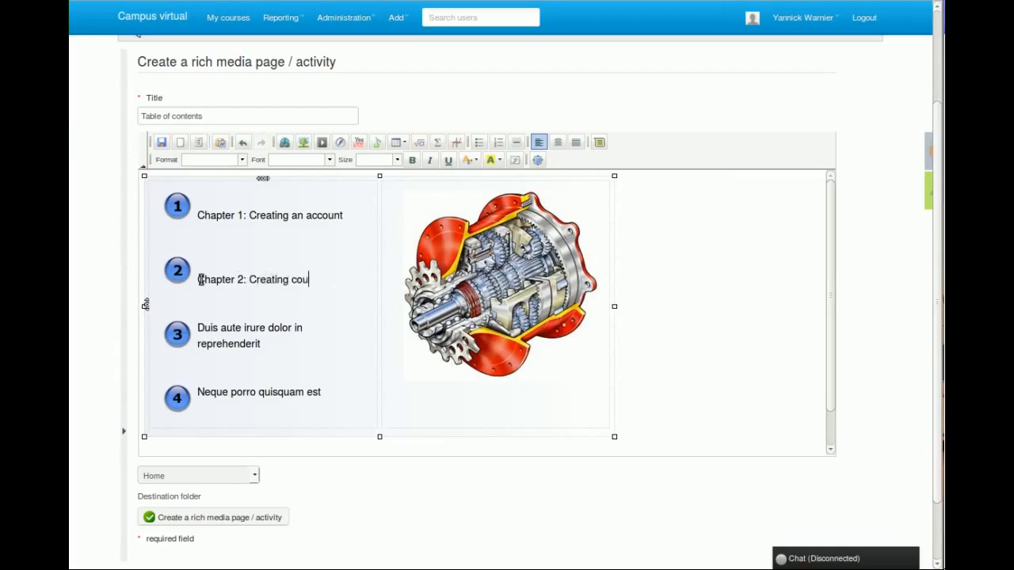
key("BackSpace")
key("BackSpace")
key("BackSpace")
type("a course")
Replace the third item's placeholder text with "Chapter 3: Configuring the course".
left_click_drag(267, 346, 199, 327)
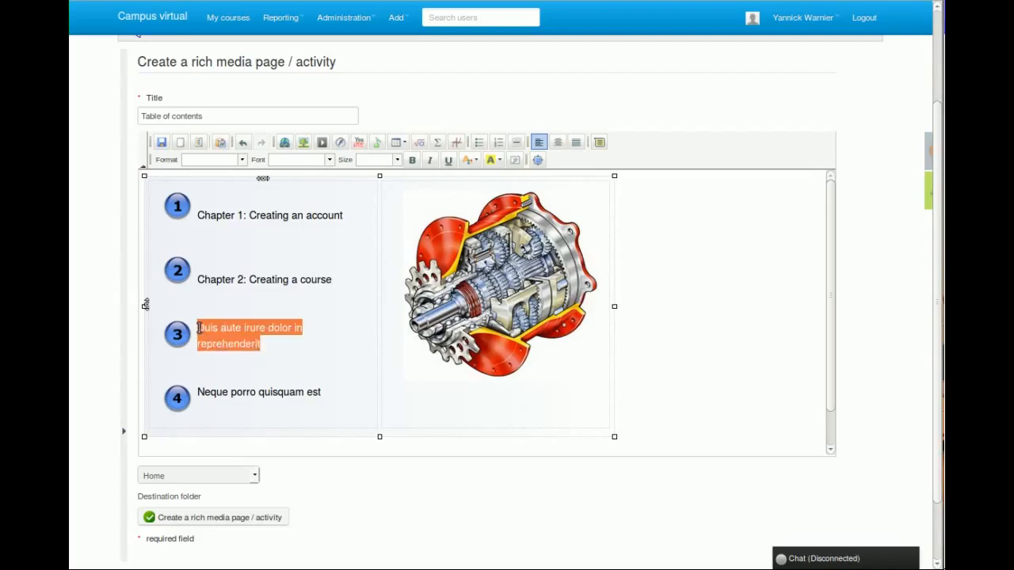
type("Chapter ")
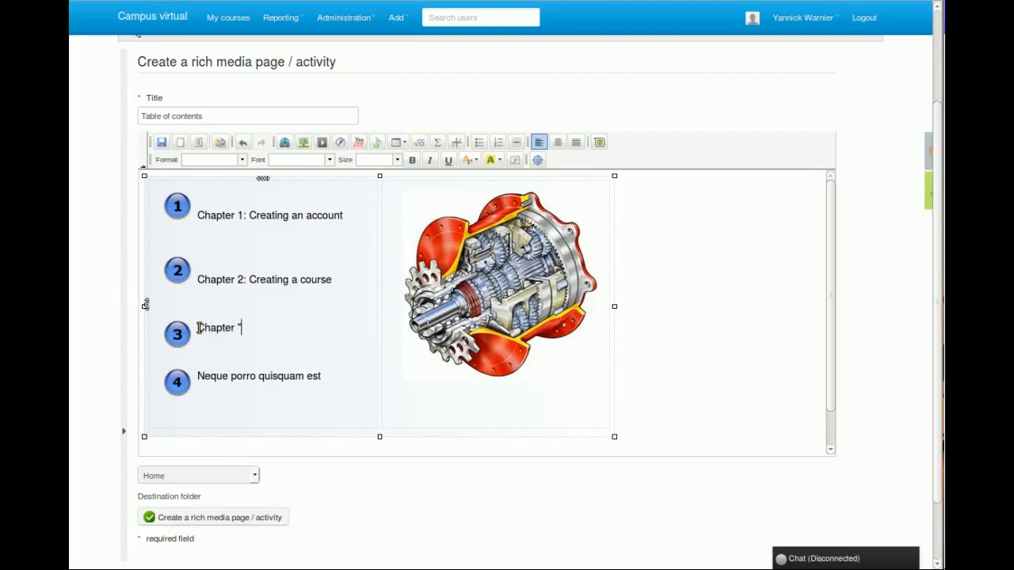
type("3: Configuring the course")
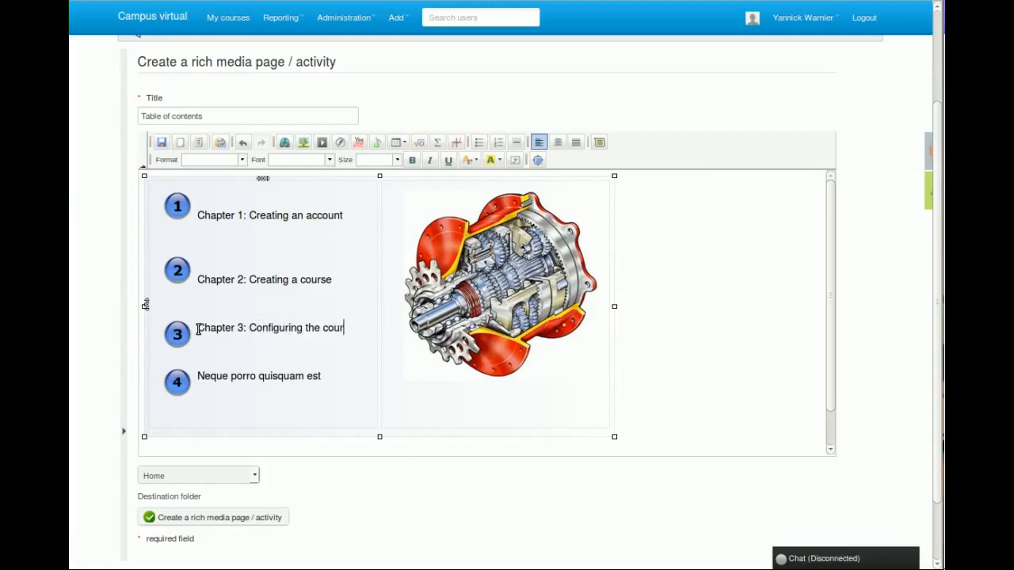
Replace the fourth item's placeholder text with "Chapter 4: Creating content".
left_click_drag(323, 377, 196, 378)
type("ch")
key("BackSpace")
key("BackSpace")
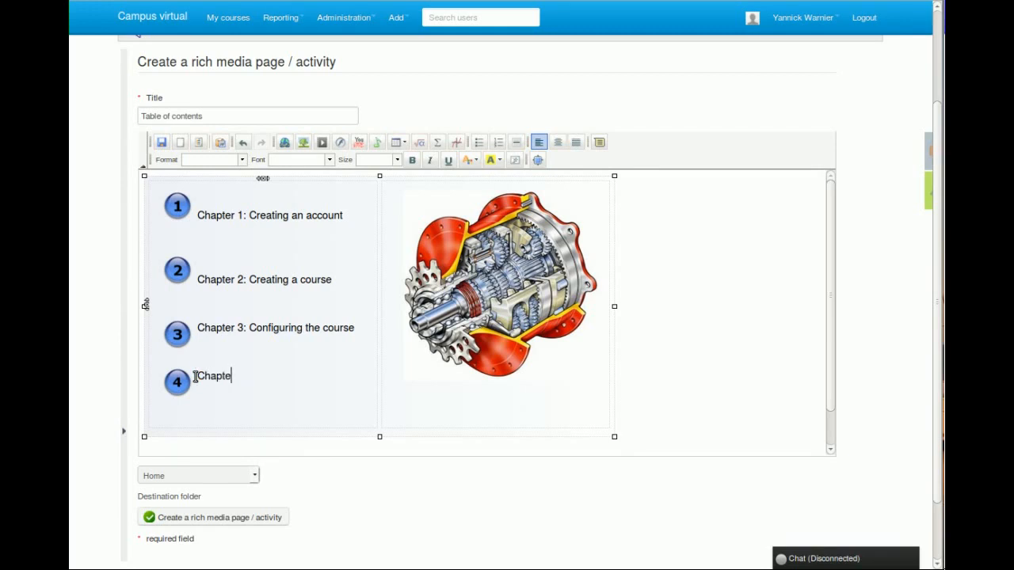
type("apter 3")
key("BackSpace")
type("4: Creating content")
Open the gearbox image's properties and browse the server to the images/gallery folder.
left_click(519, 329)
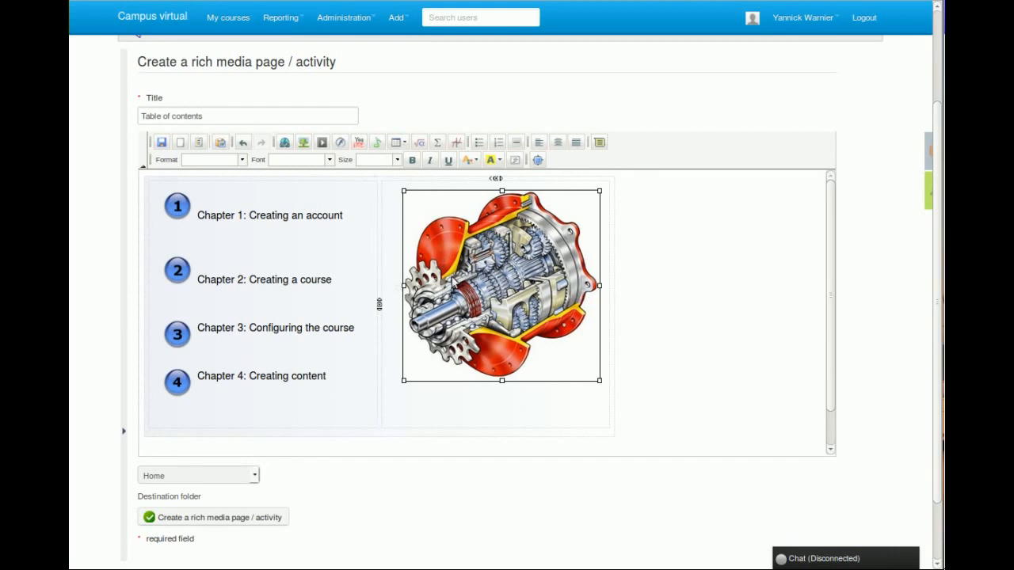
left_click(304, 150)
left_click(303, 147)
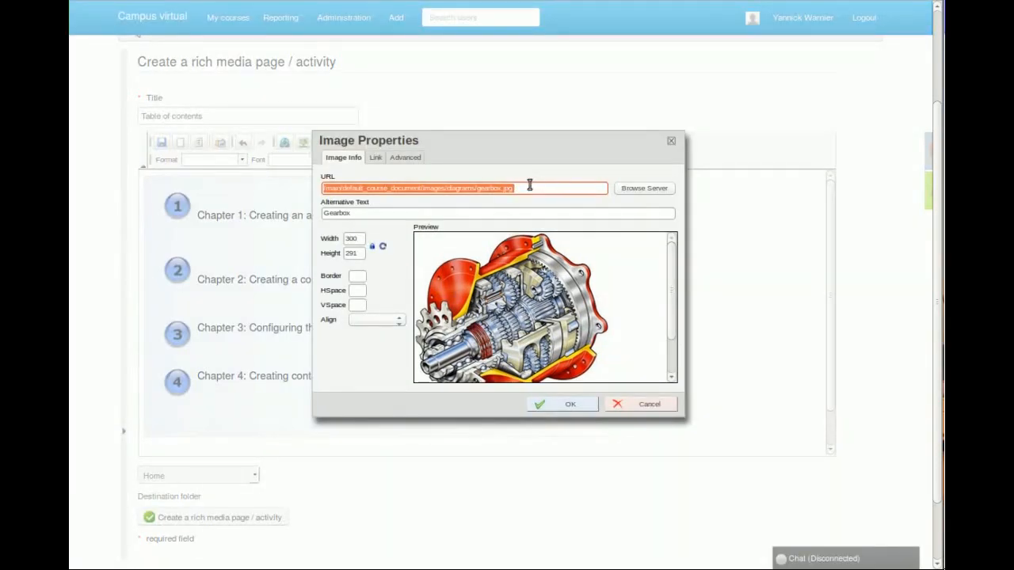
left_click(639, 192)
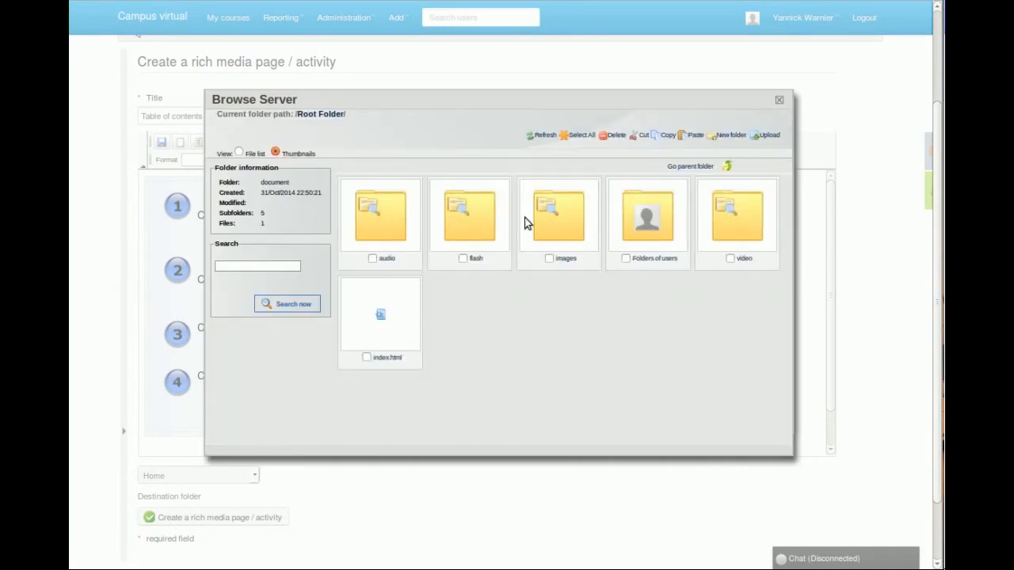
left_click(554, 222)
left_click(389, 230)
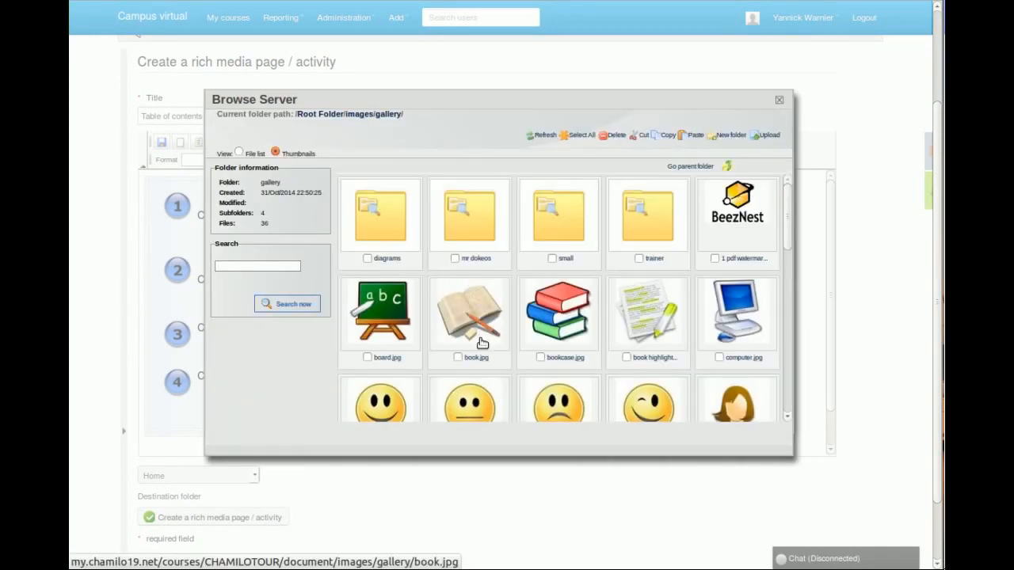
Look through the gallery images, view the file information of 1 pdf watermark.png, and cancel the image replacement.
scroll(606, 336, "down", 3)
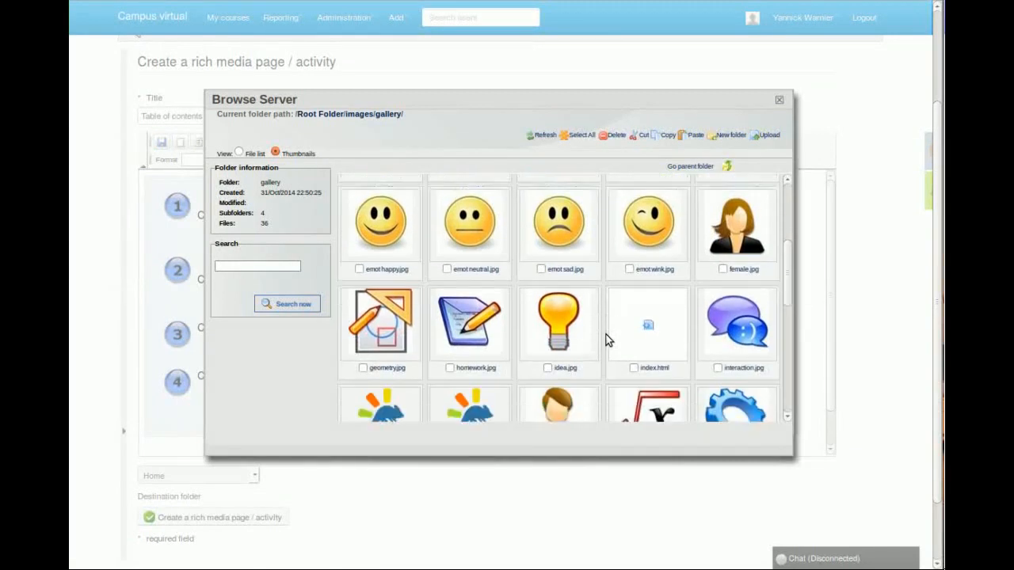
scroll(606, 337, "down", 3)
scroll(606, 337, "down", 2)
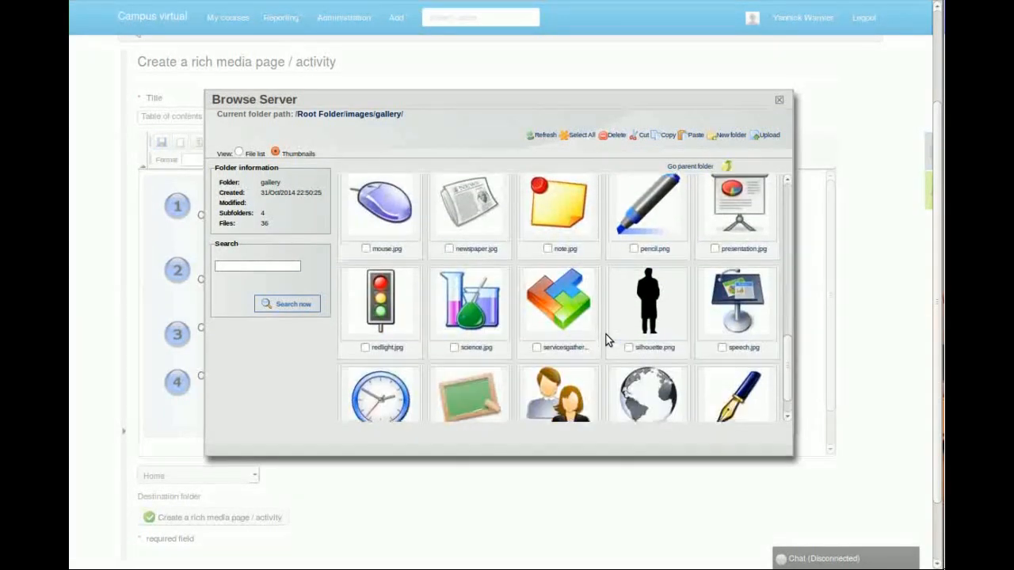
scroll(606, 337, "down", 1)
scroll(607, 337, "up", 4)
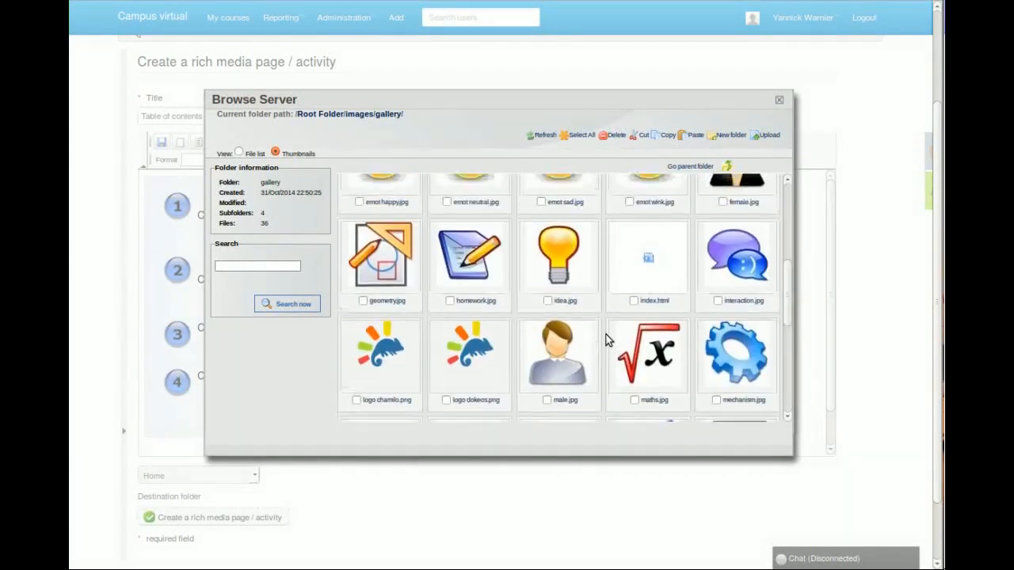
scroll(607, 334, "up", 5)
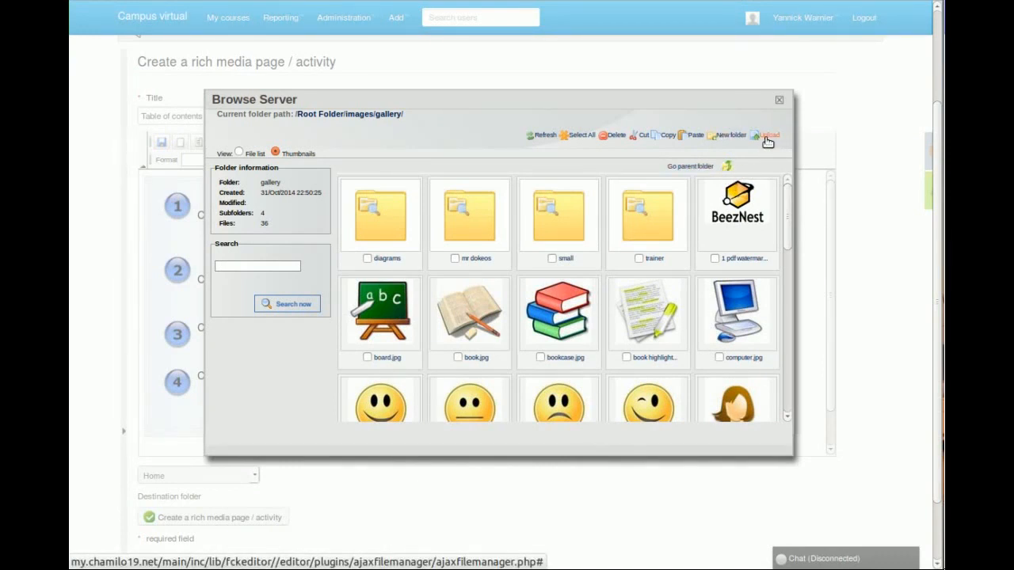
left_click(714, 259)
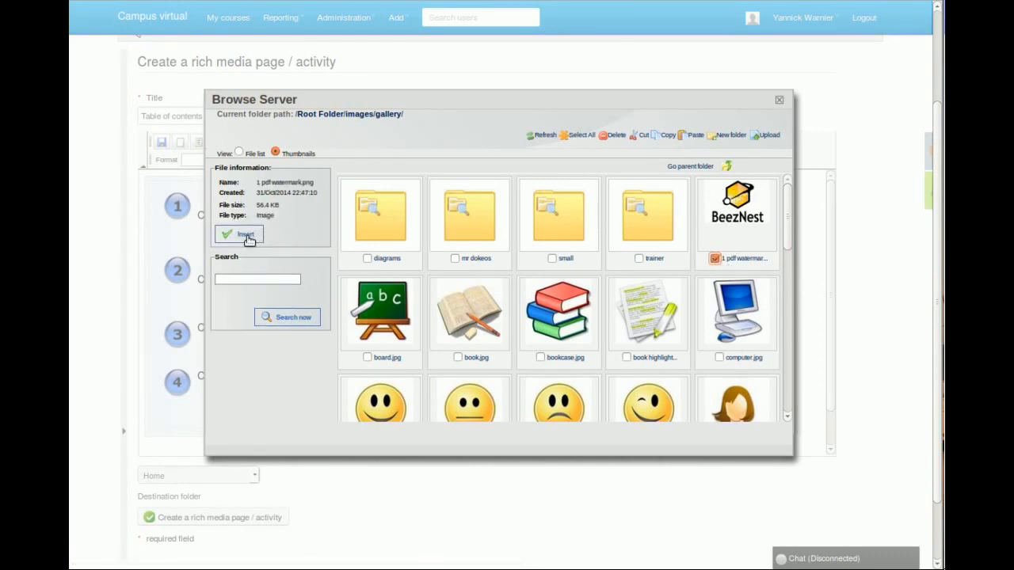
left_click(779, 99)
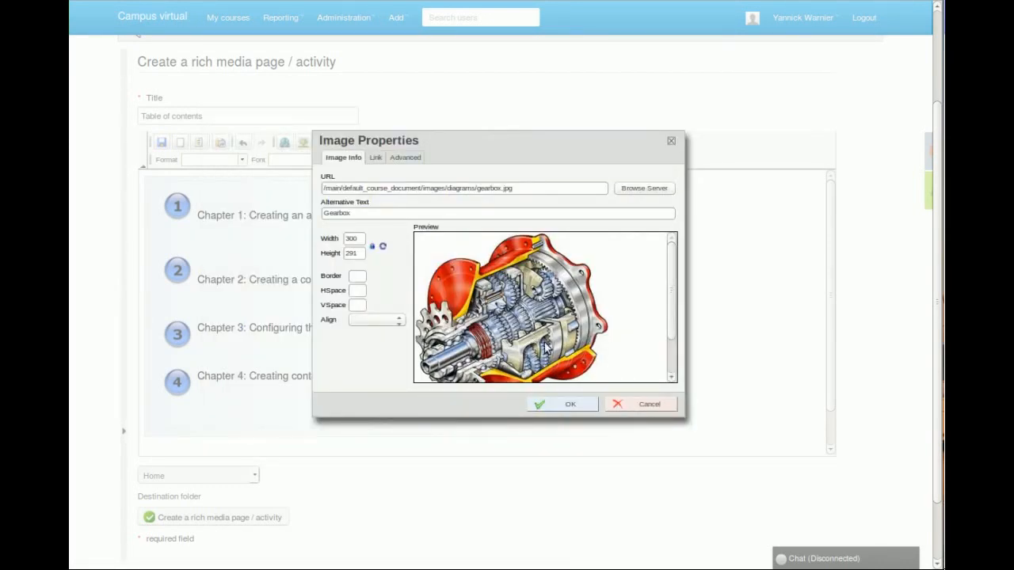
left_click(626, 406)
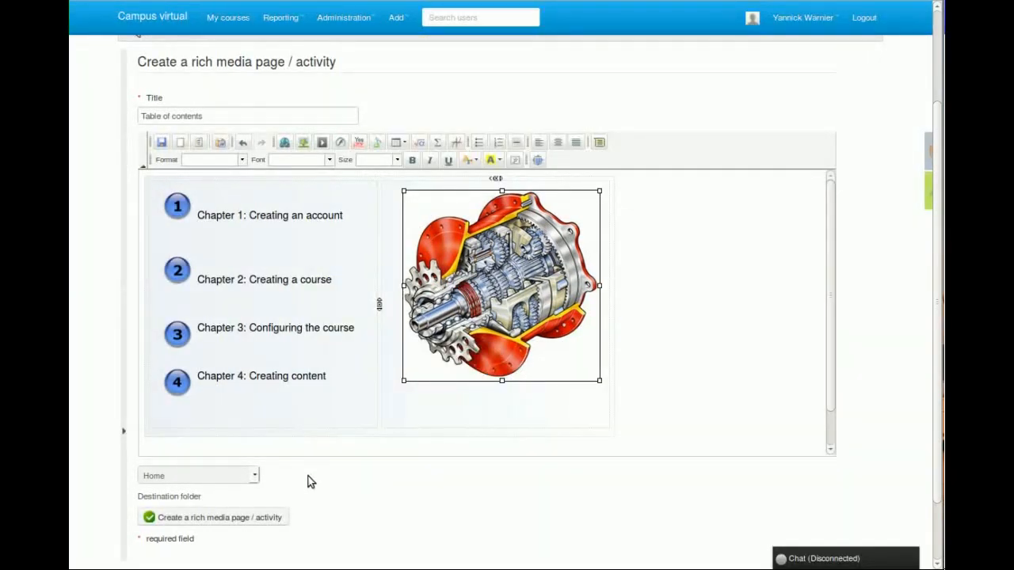
Check the available destination folders, keep Home, and create the rich media page.
left_click(214, 476)
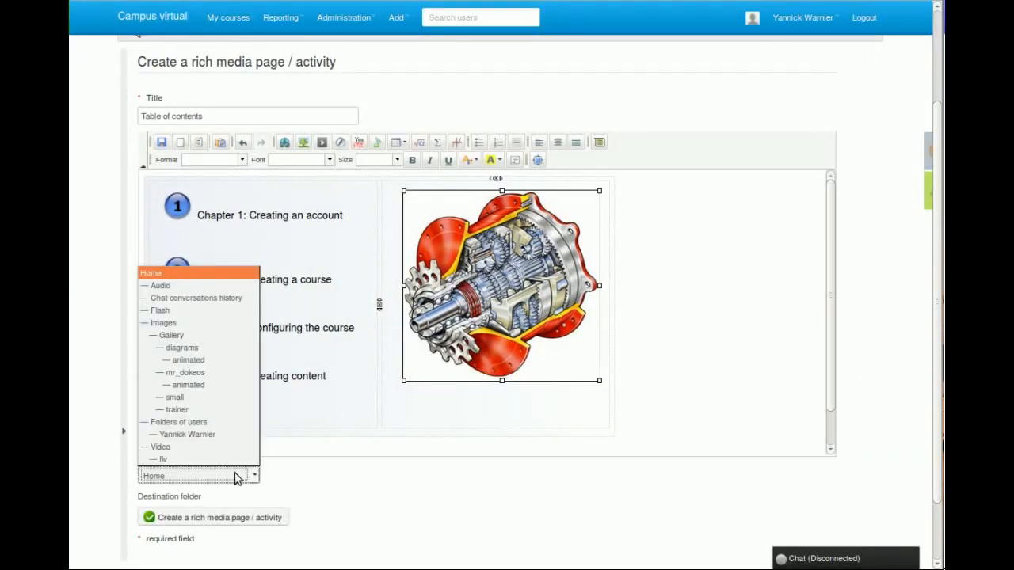
left_click(304, 469)
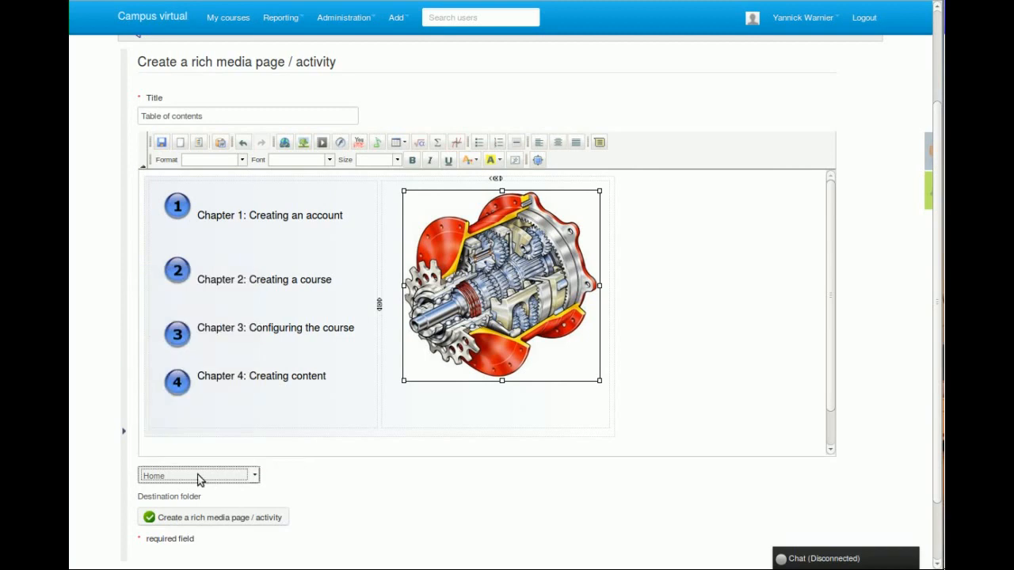
left_click(300, 475)
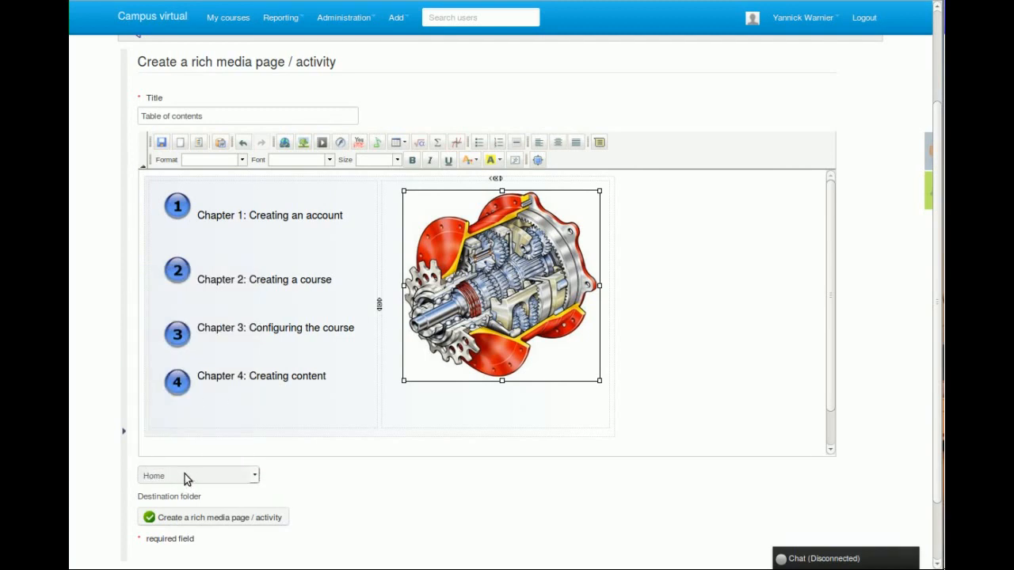
left_click(222, 521)
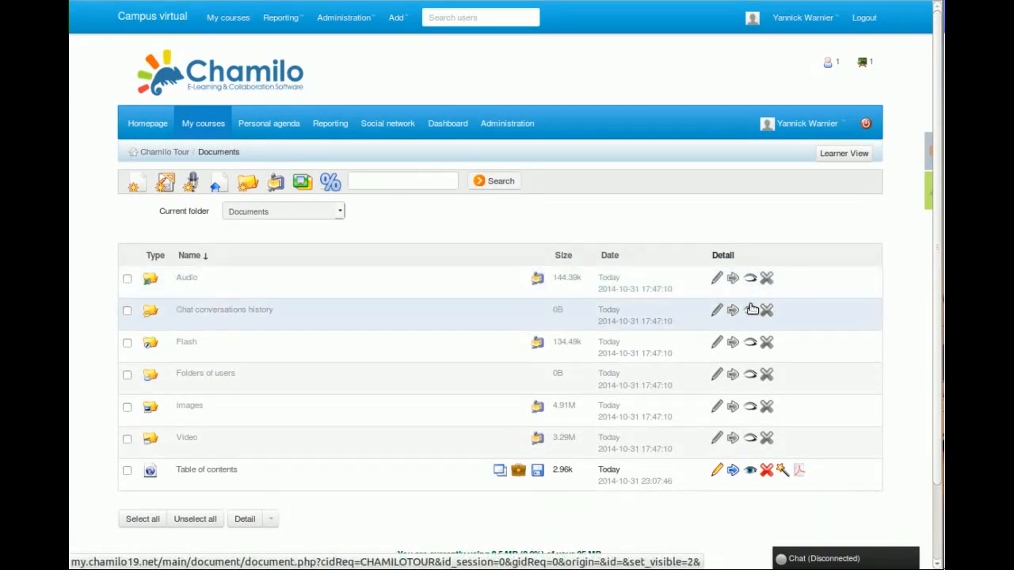
Toggle the visibility of the Audio folder in the documents list.
left_click(751, 278)
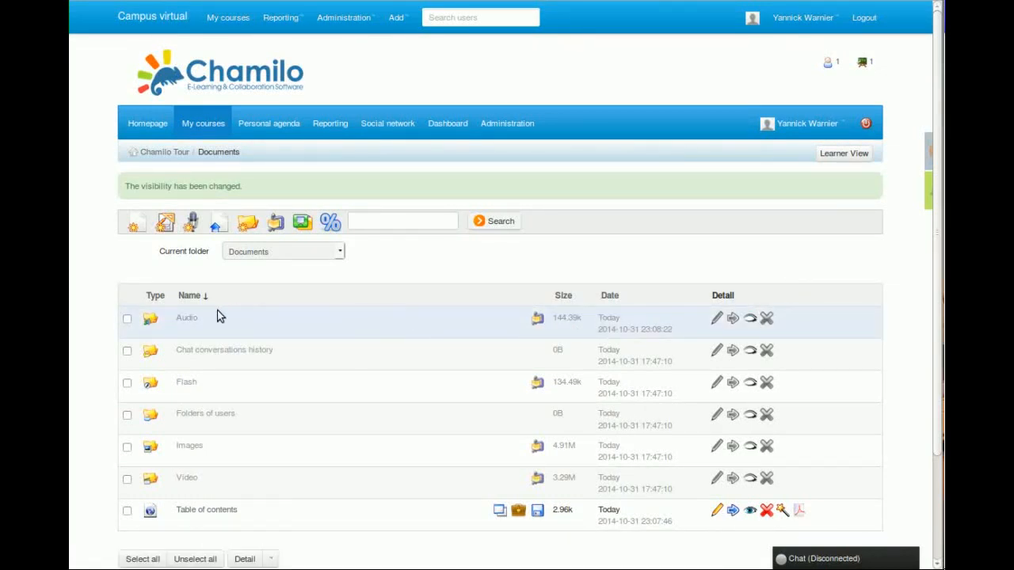
scroll(301, 325, "down", 3)
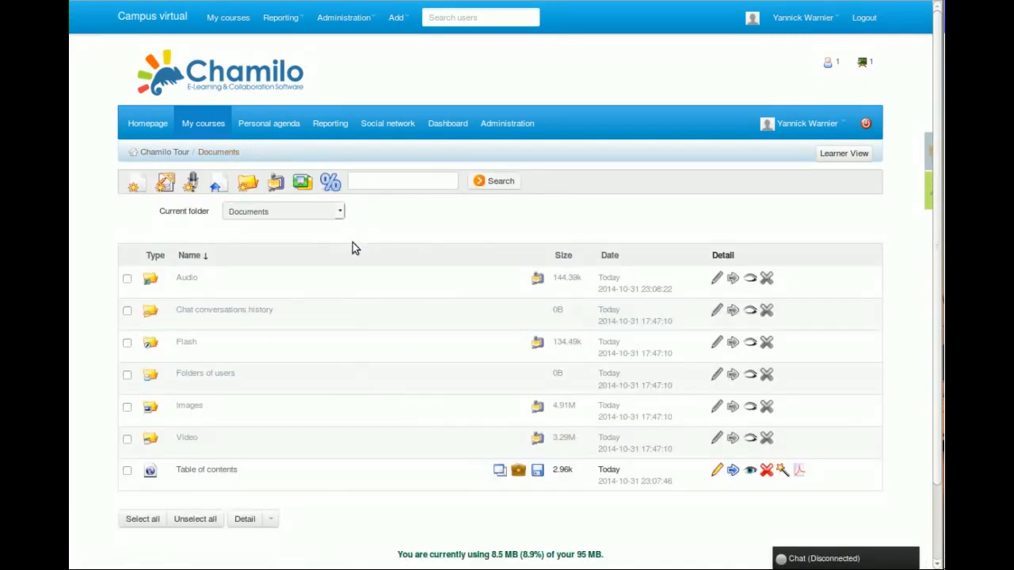
scroll(336, 285, "down", 1)
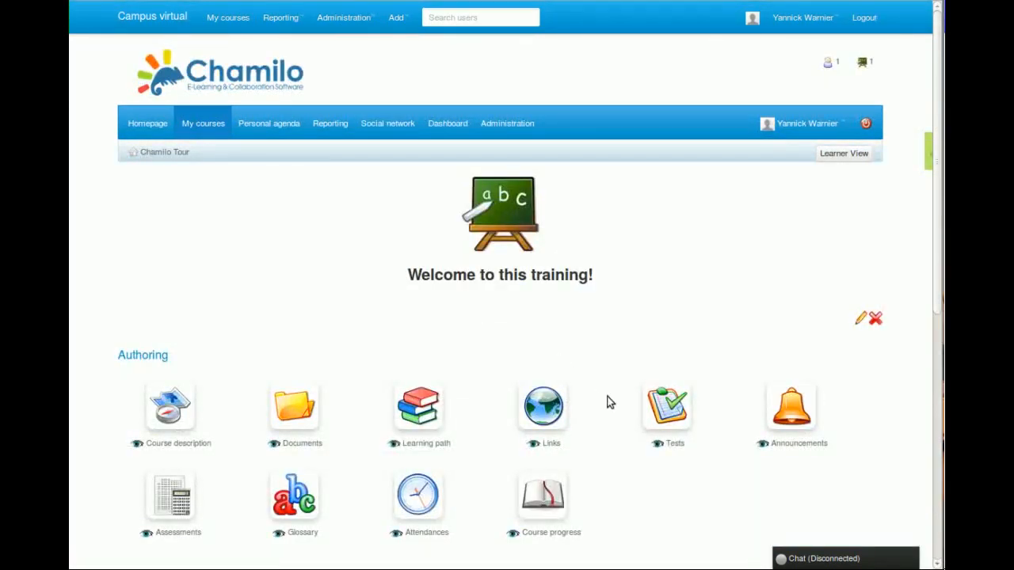
Start a new test in the course's Tests tool and name it "Test about Chamilo Chapter 1".
left_click(670, 412)
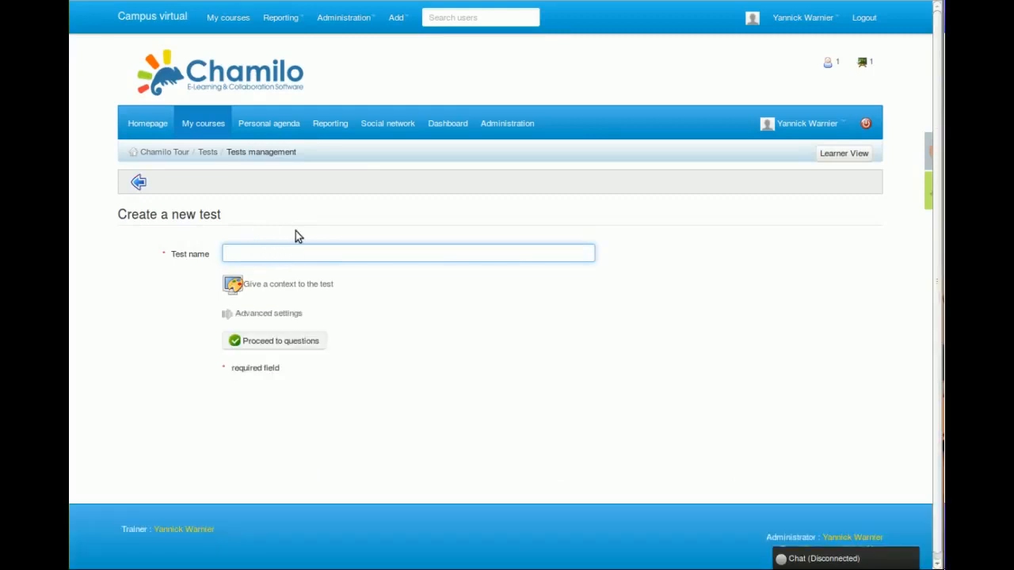
left_click(319, 256)
type("Test about Chamilo Chapter 1")
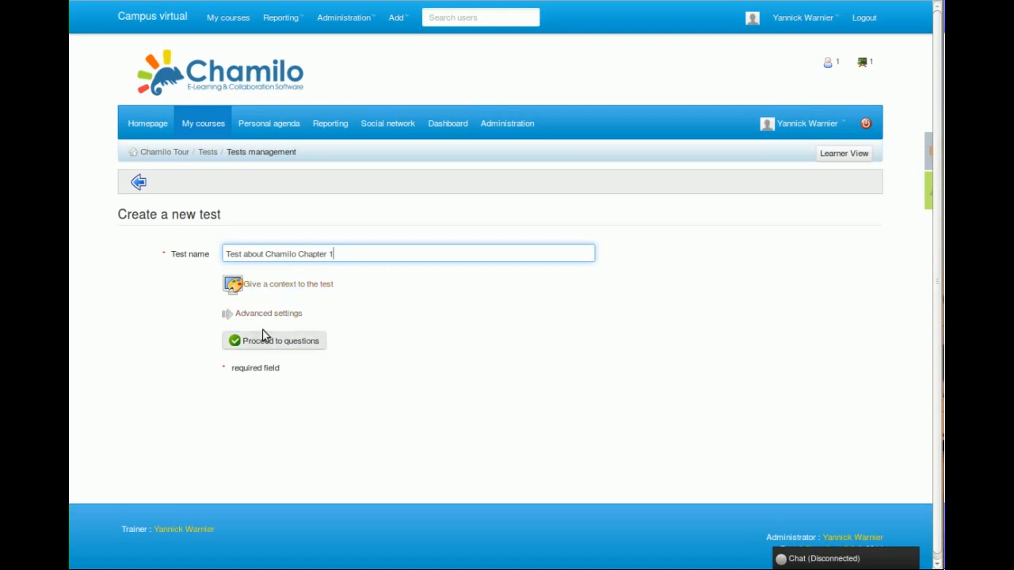
Look over the test's advanced settings, collapse them unchanged and proceed to the questions.
left_click(269, 313)
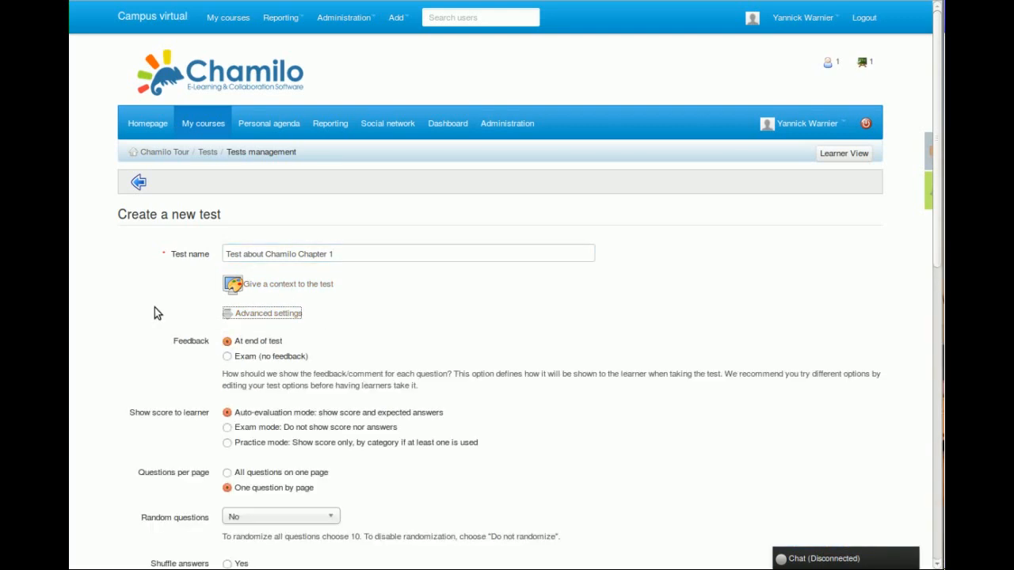
scroll(155, 311, "down", 5)
scroll(155, 313, "down", 3)
scroll(154, 313, "up", 8)
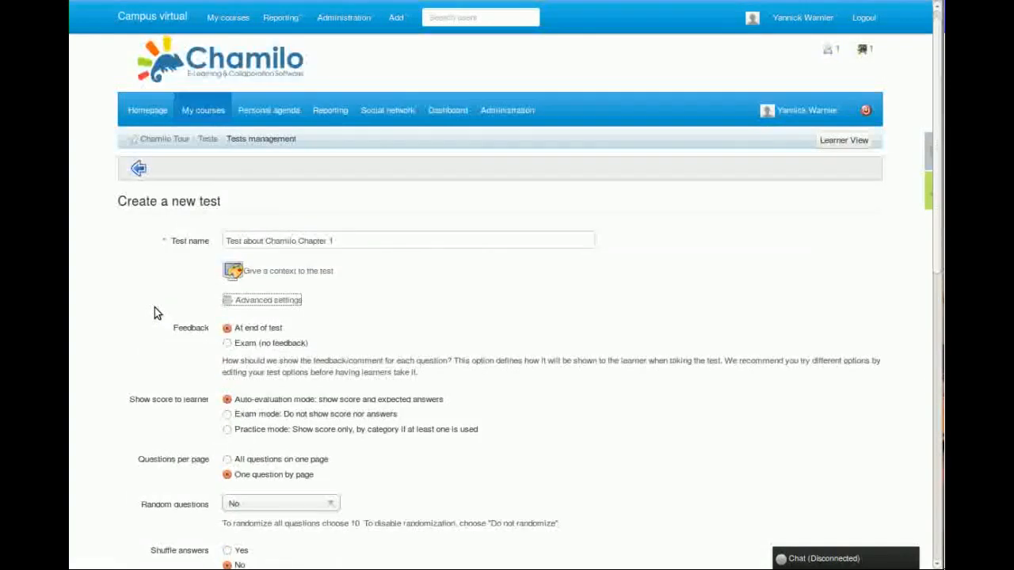
left_click(262, 303)
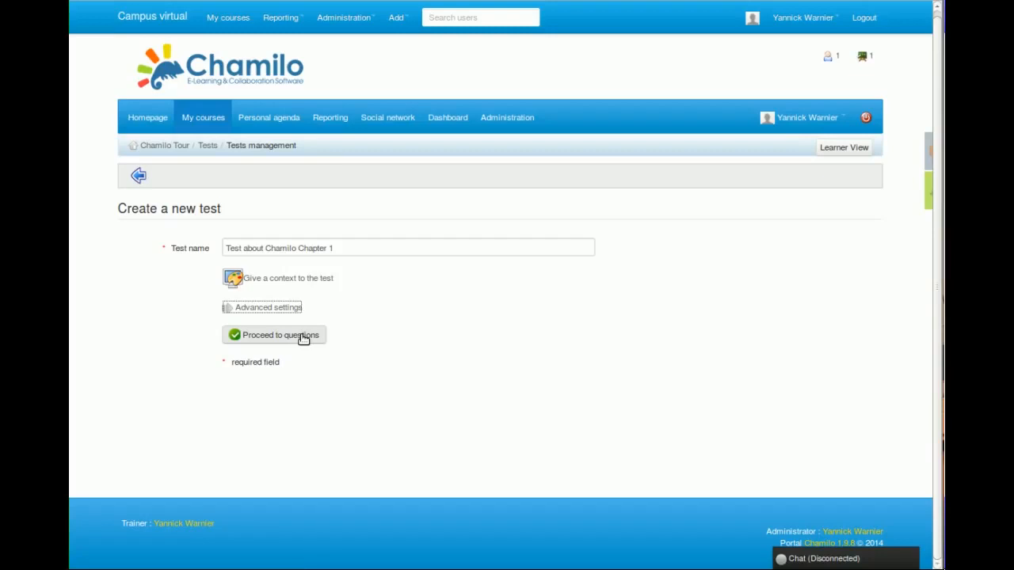
left_click(304, 336)
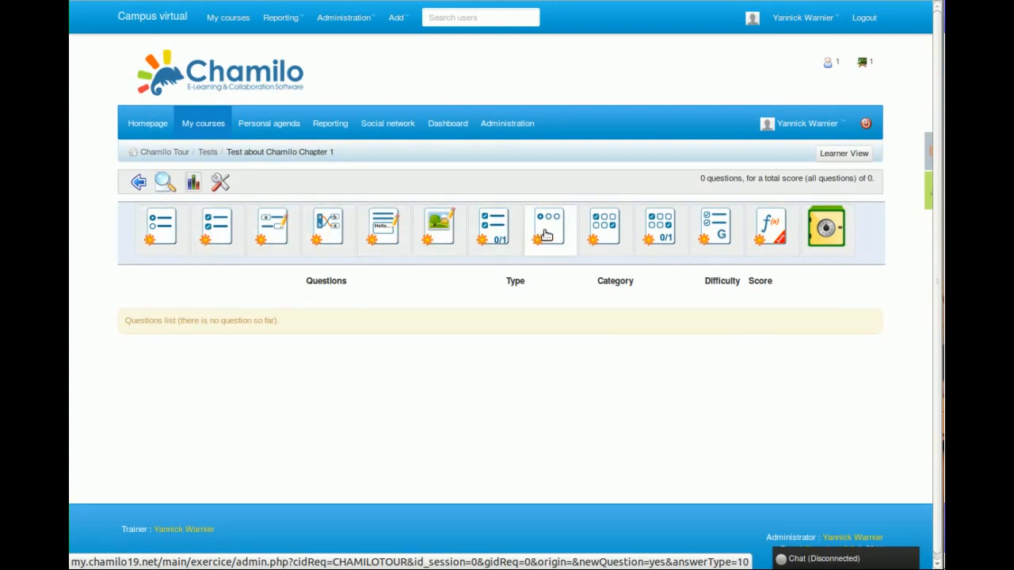
Start a multiple choice question reading "What type of licensing does the Chamilo LMS system use?".
left_click(163, 234)
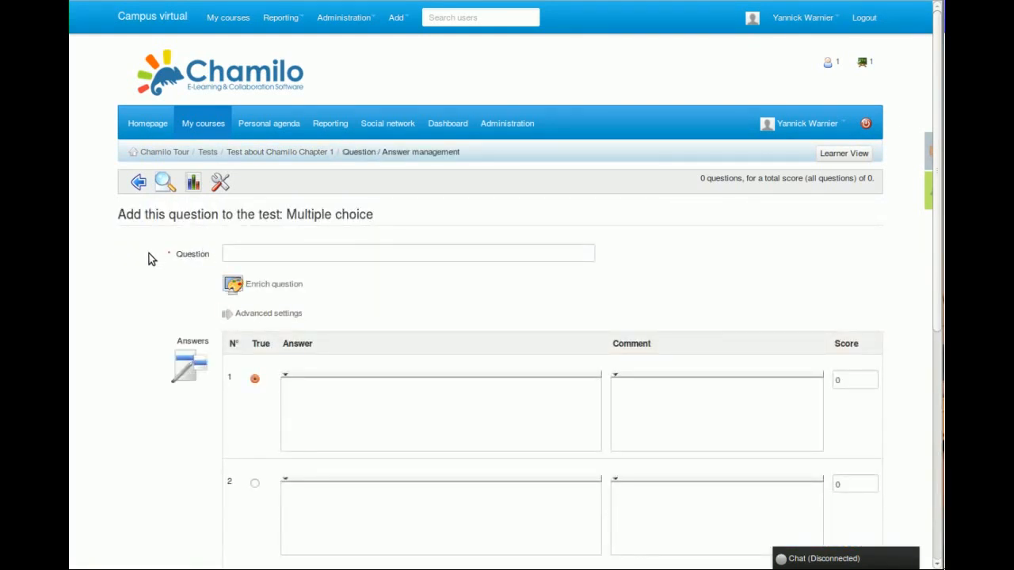
scroll(149, 254, "down", 3)
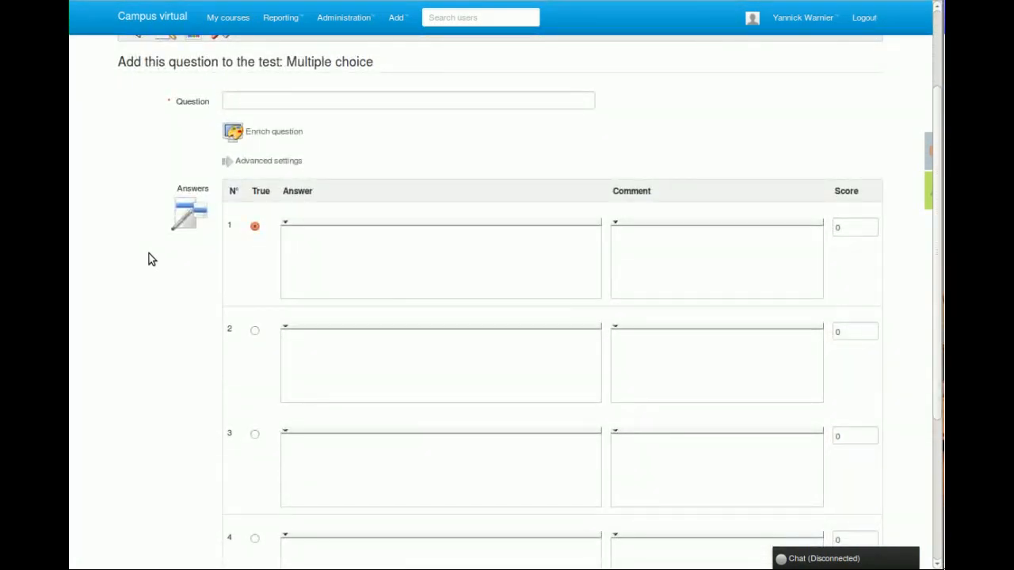
left_click(292, 96)
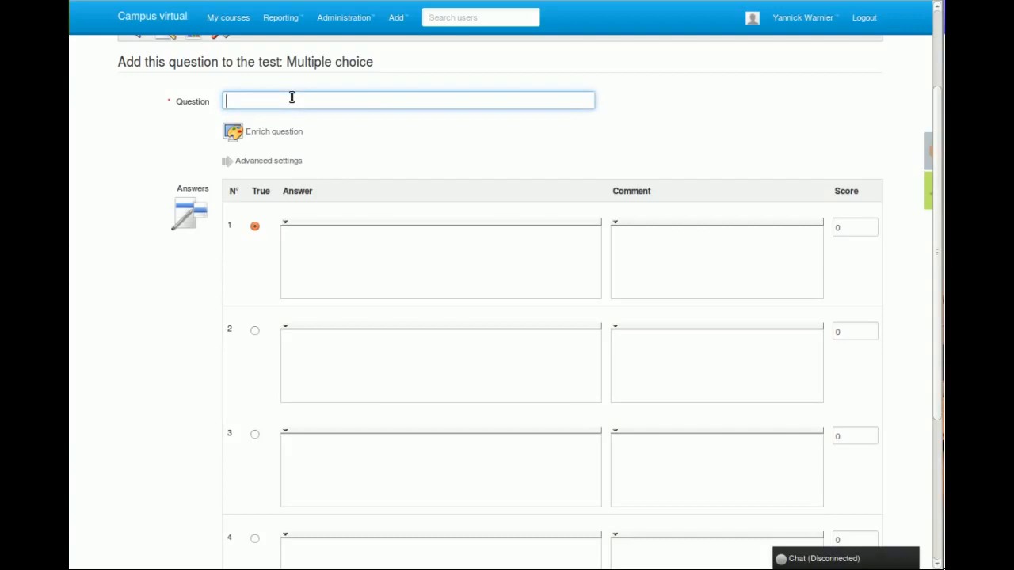
type("Wha")
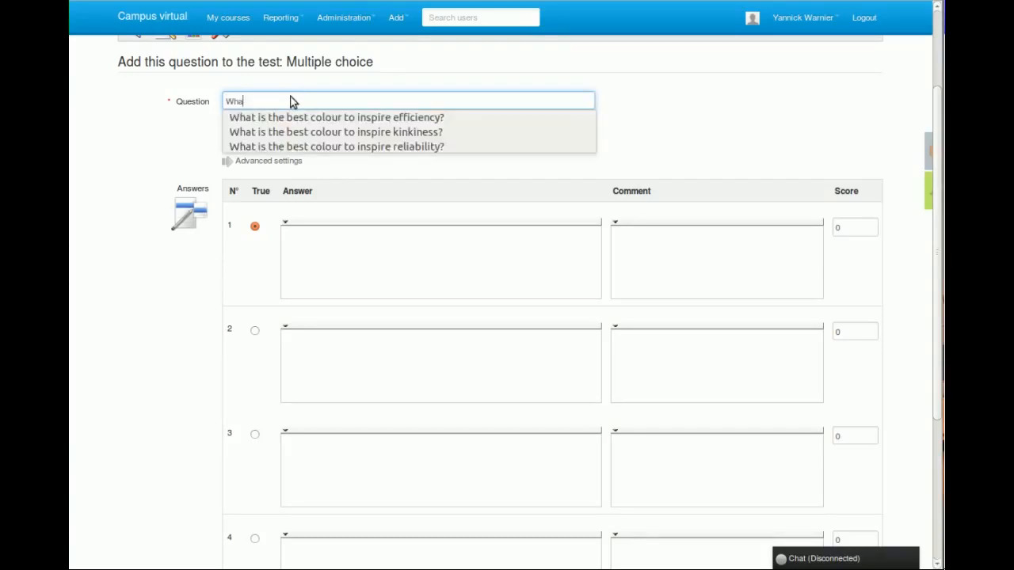
type("t type")
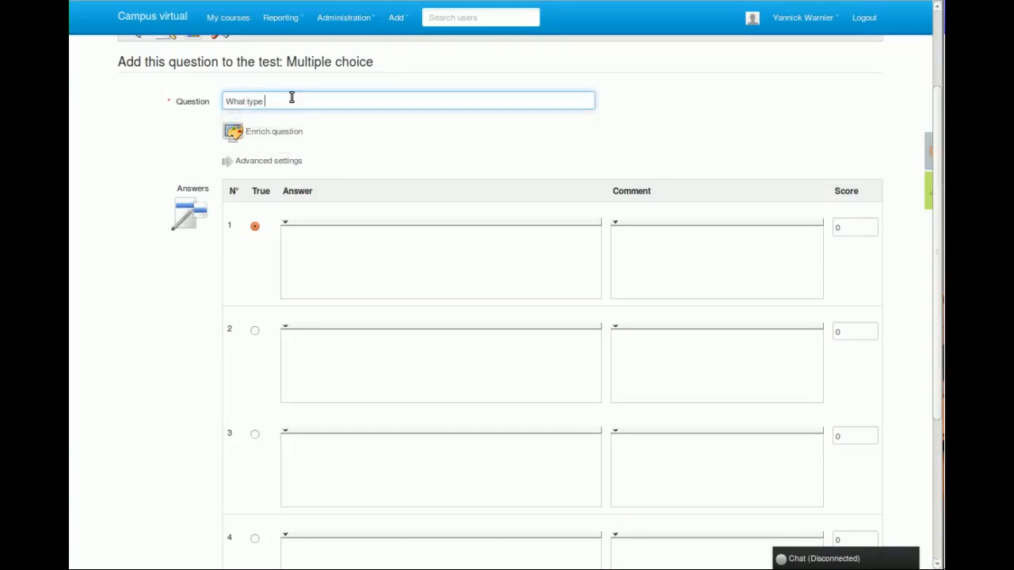
type("g does the Chamilo LMS system use?")
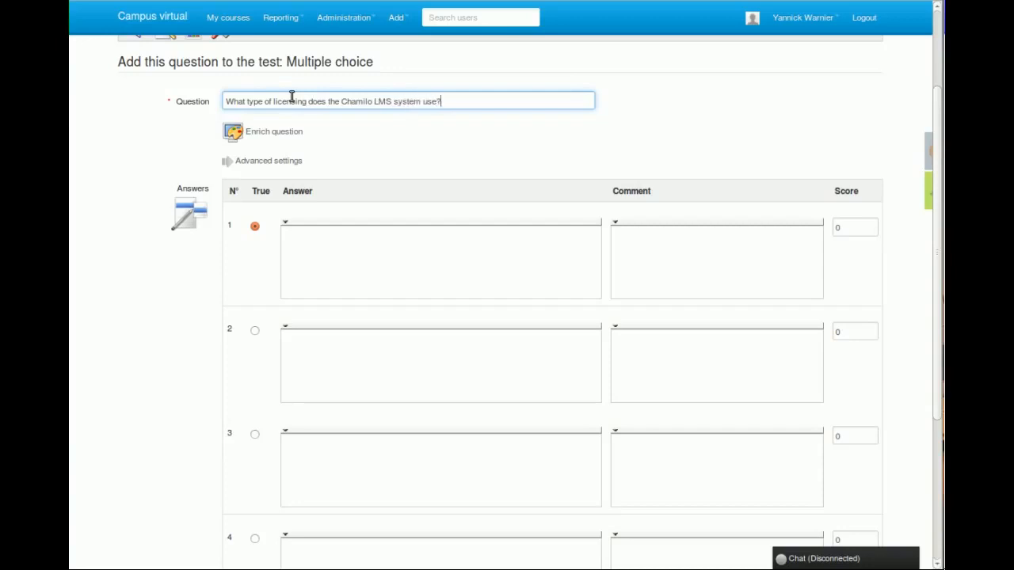
Enter "Proprietary software" as the question's first answer.
left_click(296, 273)
type("Proprie")
key("BackSpace")
key("BackSpace")
type("rietary software")
Fill in answers 2 to 4 with "Free software", "Open Source" and "I don't know".
left_click(344, 357)
type("Free software")
left_click(374, 474)
type("Open Source")
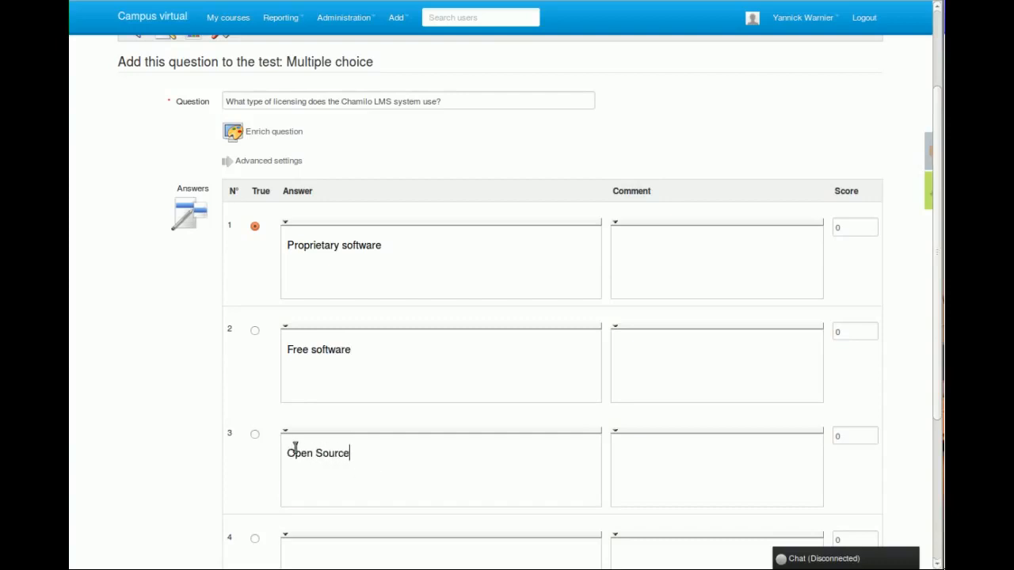
scroll(201, 419, "down", 3)
left_click(347, 461)
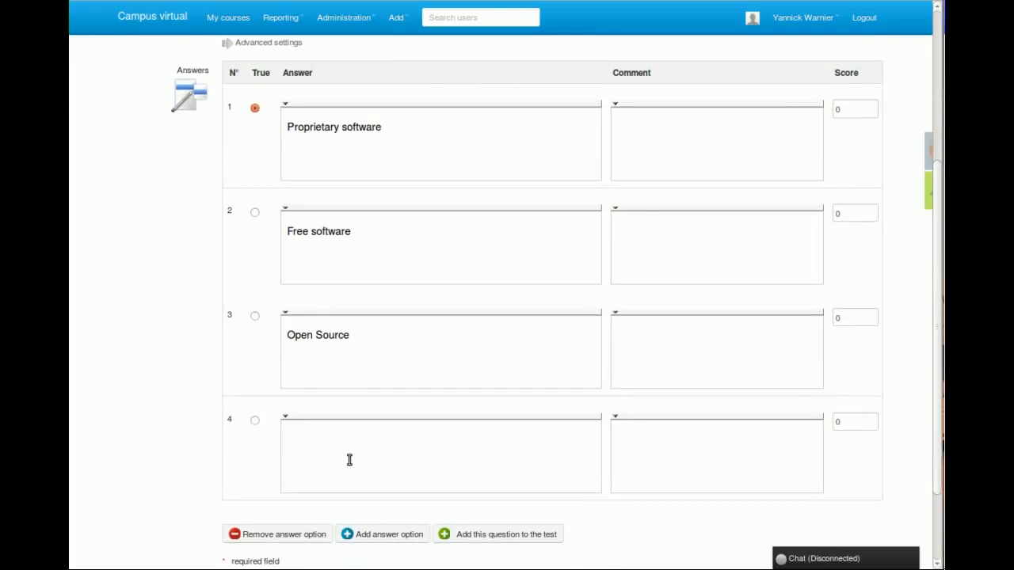
type("I don't know")
Set the scores to -1 for Proprietary software, 2 for Free software and 1 for Open Source, keeping 0 for the fourth answer.
left_click(844, 111)
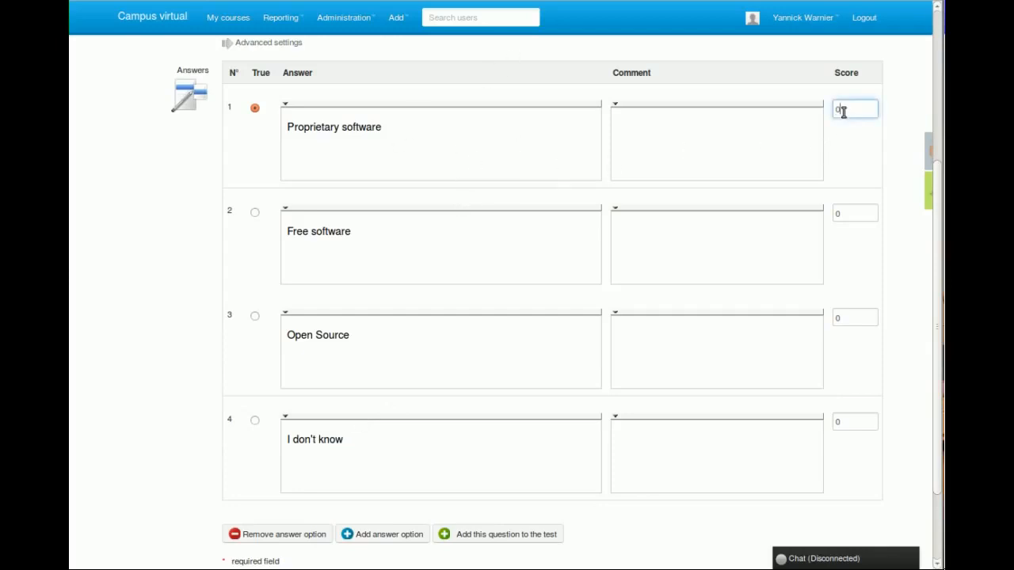
type("-1")
double_click(862, 212)
type("2")
left_click(864, 317)
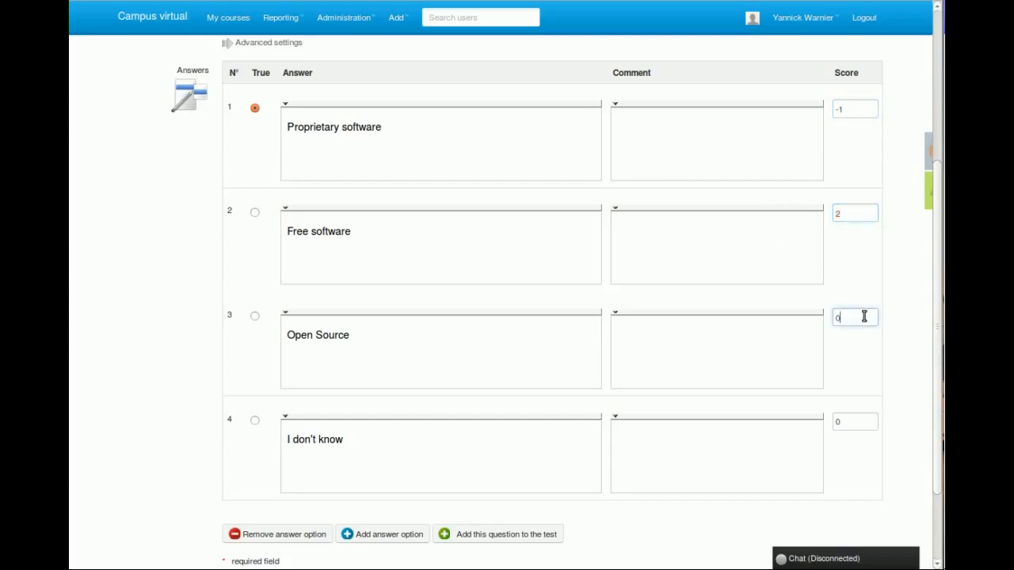
key("BackSpace")
type("1")
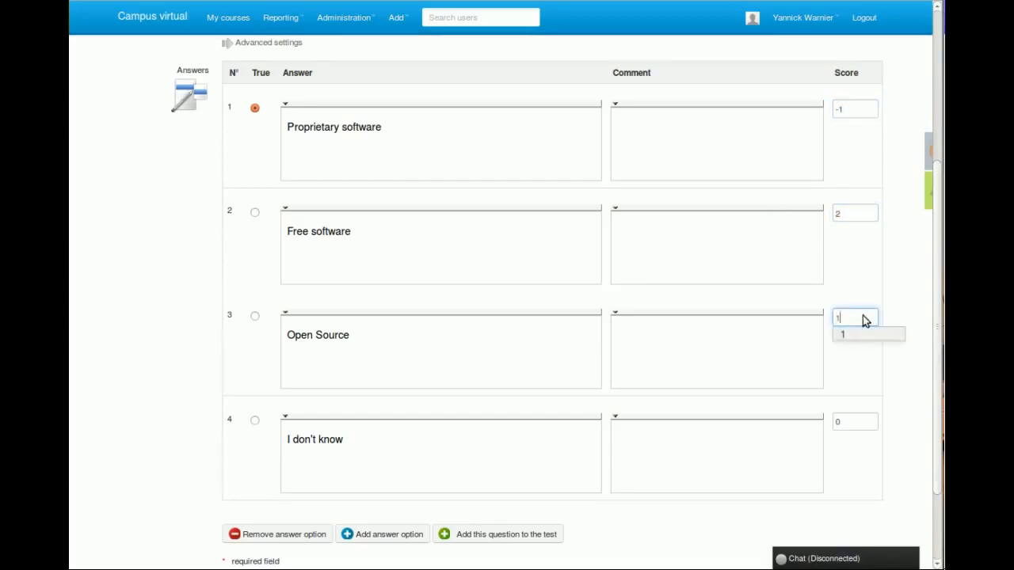
left_click(843, 274)
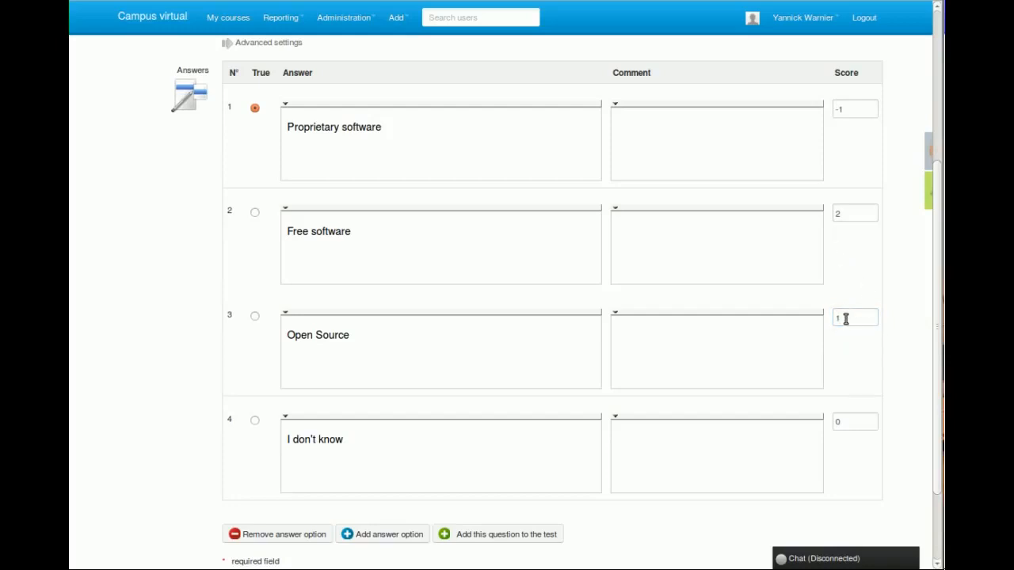
left_click(846, 420)
Mark Free software as the correct answer and give it the comment "Well done!".
left_click_drag(252, 71, 271, 73)
left_click(254, 213)
left_click(686, 158)
left_click(657, 254)
type("Welld")
key("BackSpace")
type("done!")
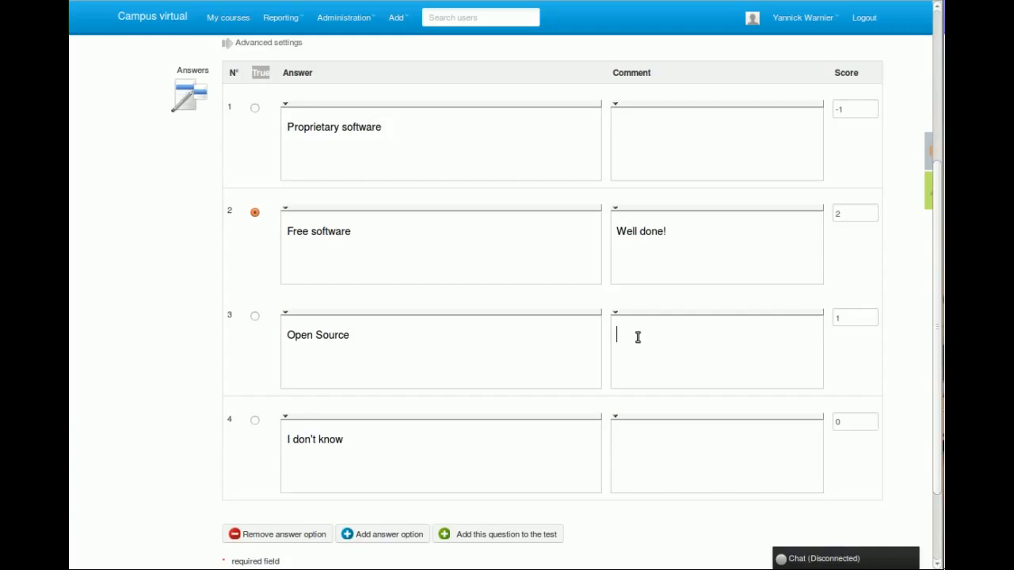
Set the Open Source answer's comment to "Open Source is not exactly the same as Free Software. Please check your notes on licensing".
type("Open Source is not exactly the ")
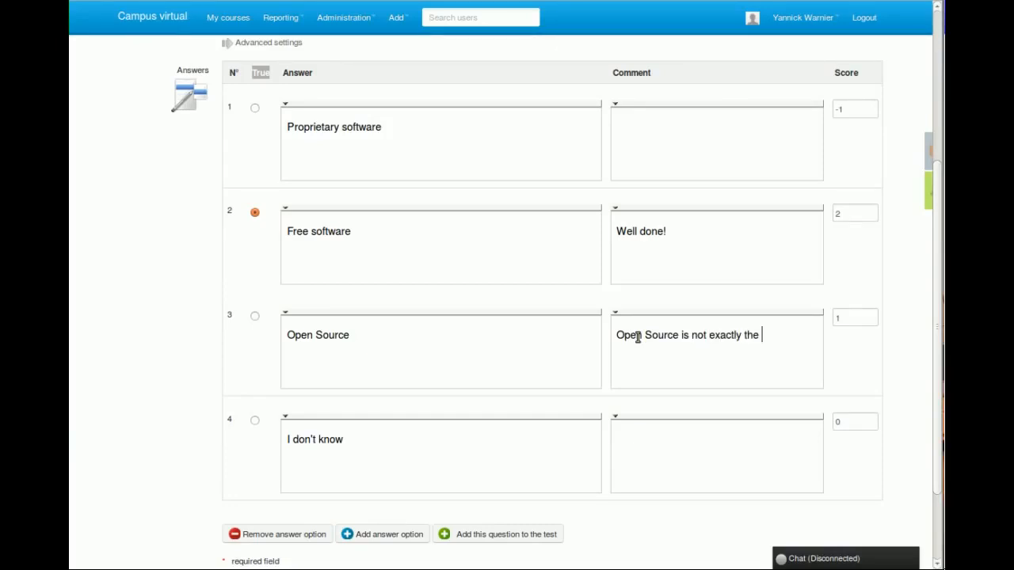
type("same as Free Software")
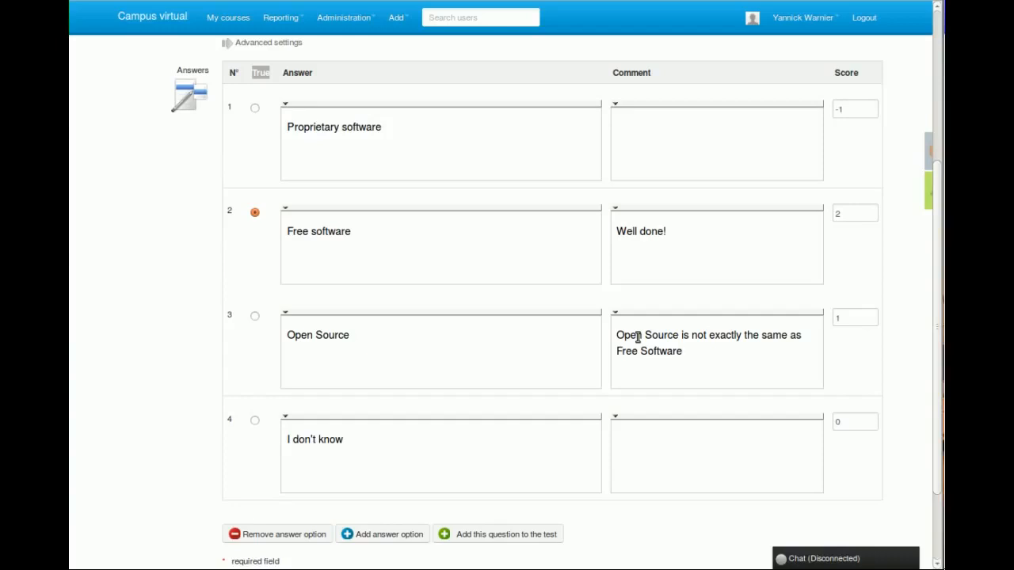
type(". Please check your note")
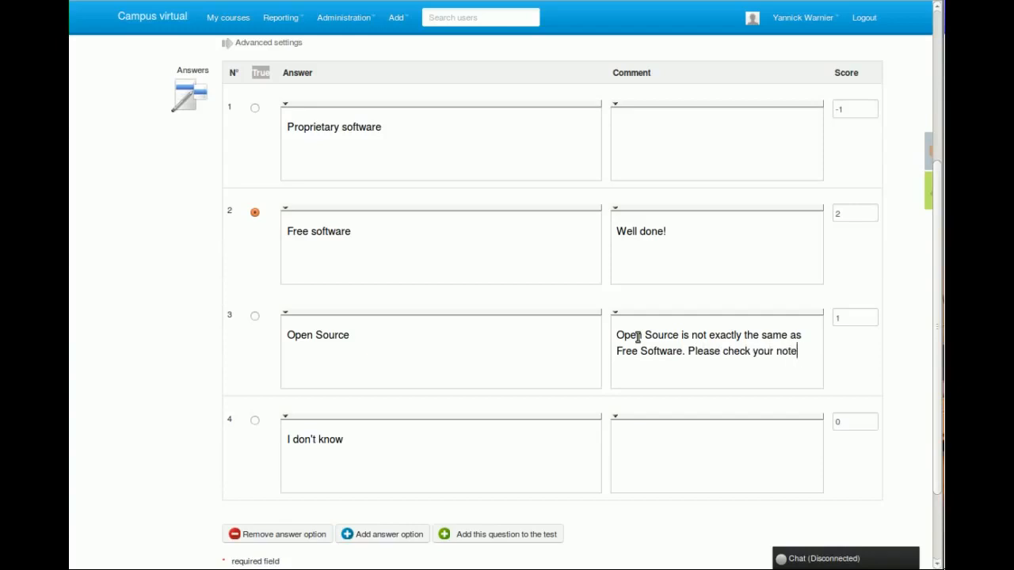
type("s on licenis")
key("BackSpace")
key("BackSpace")
type("sing")
left_click_drag(715, 367, 805, 349)
left_click_drag(721, 351, 771, 352)
left_click(682, 340)
Comment the Proprietary software answer with "Nope, this is completely wrong! Please review the licensing page in your notes.".
left_click(678, 124)
type("Nope, this is completely wrong!")
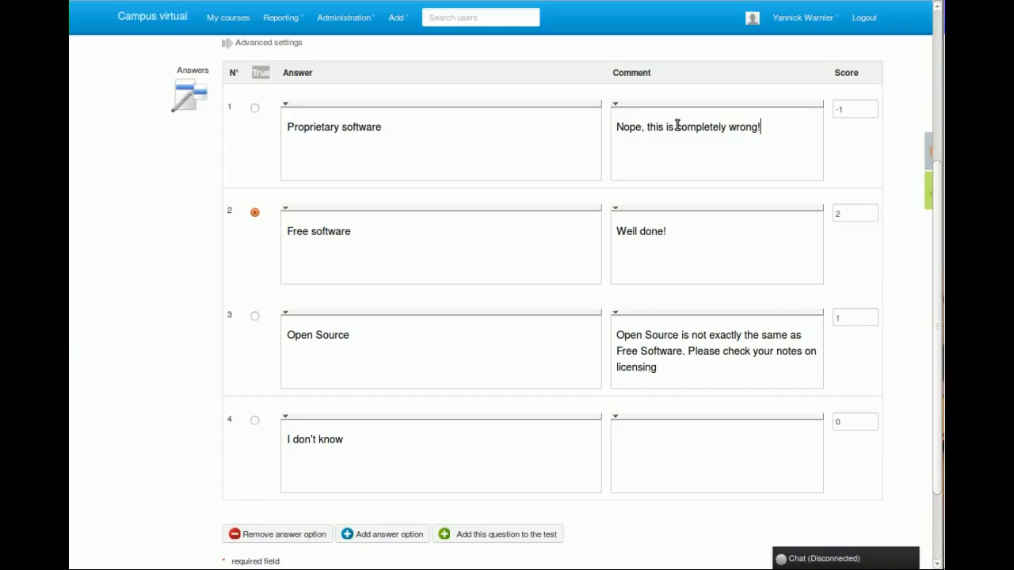
type(" Please review the lci")
key("BackSpace")
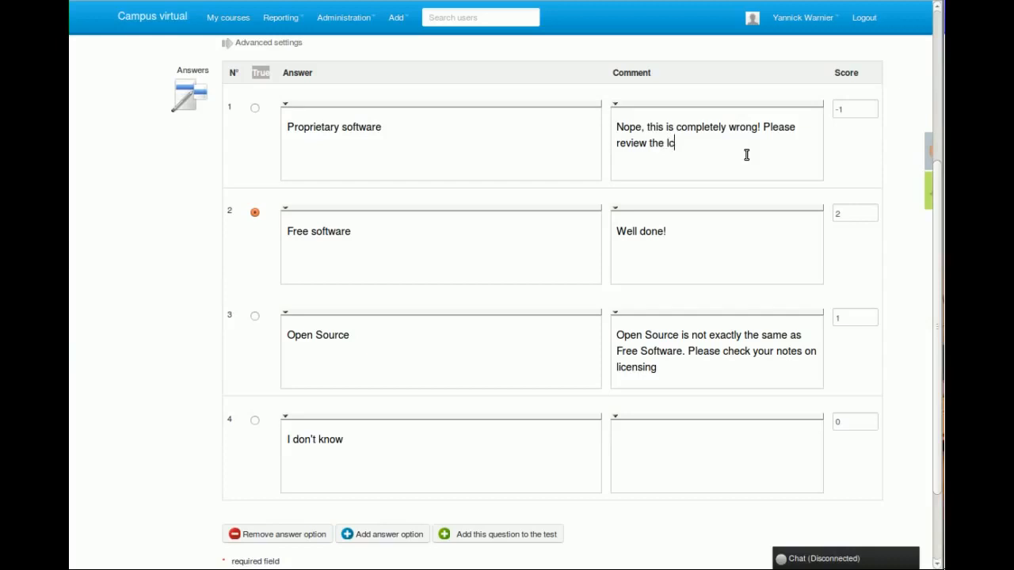
key("BackSpace")
key("BackSpace")
type("icensing page in your notes.")
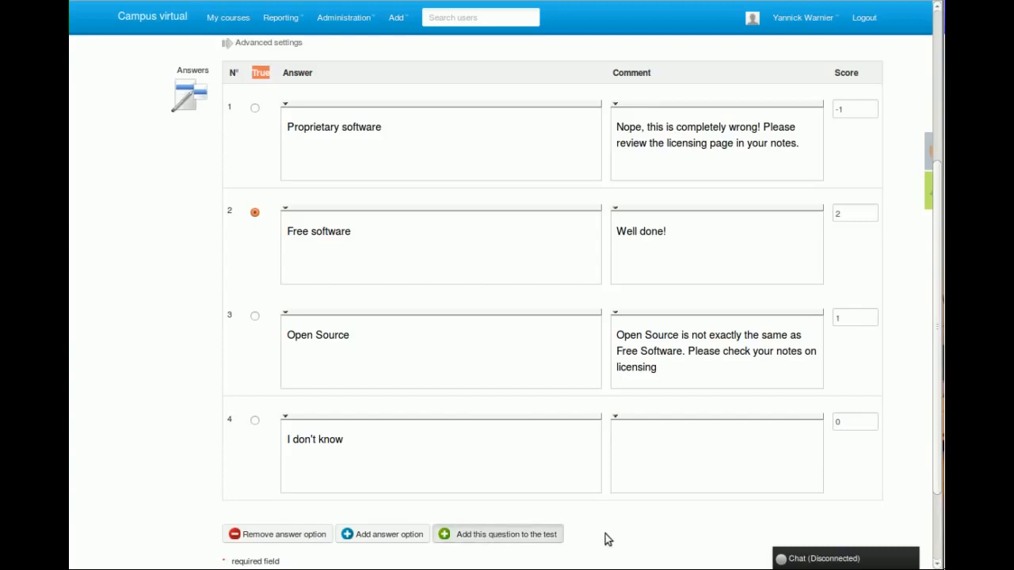
Add the licensing question to the test and check its answers and feedback in the question list.
left_click(487, 536)
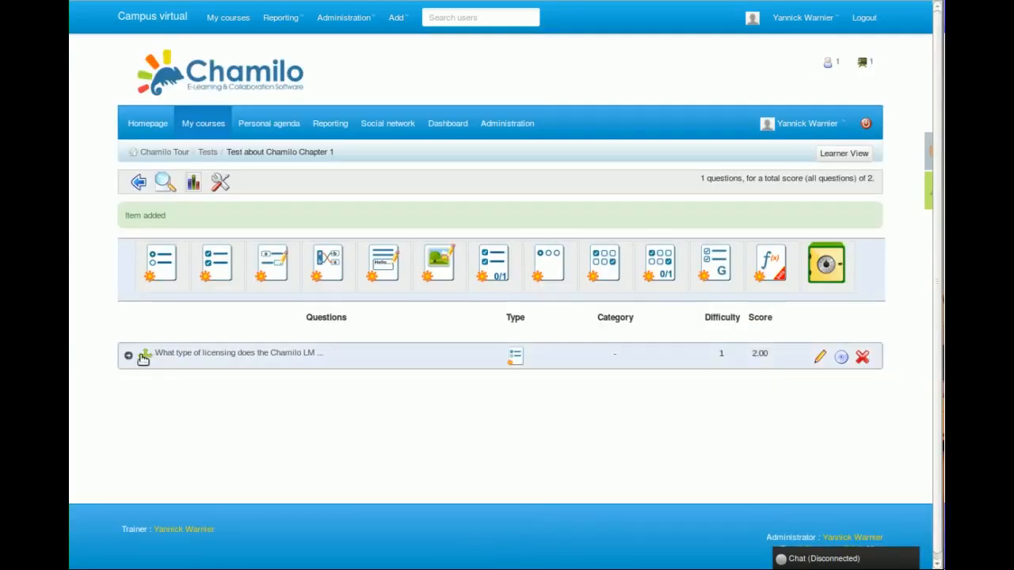
left_click(183, 352)
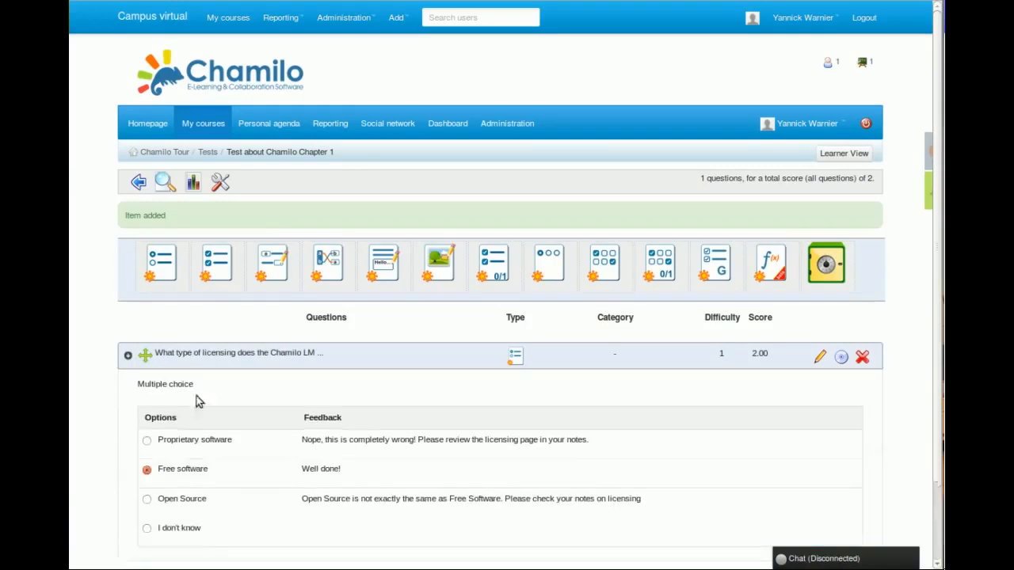
left_click(238, 359)
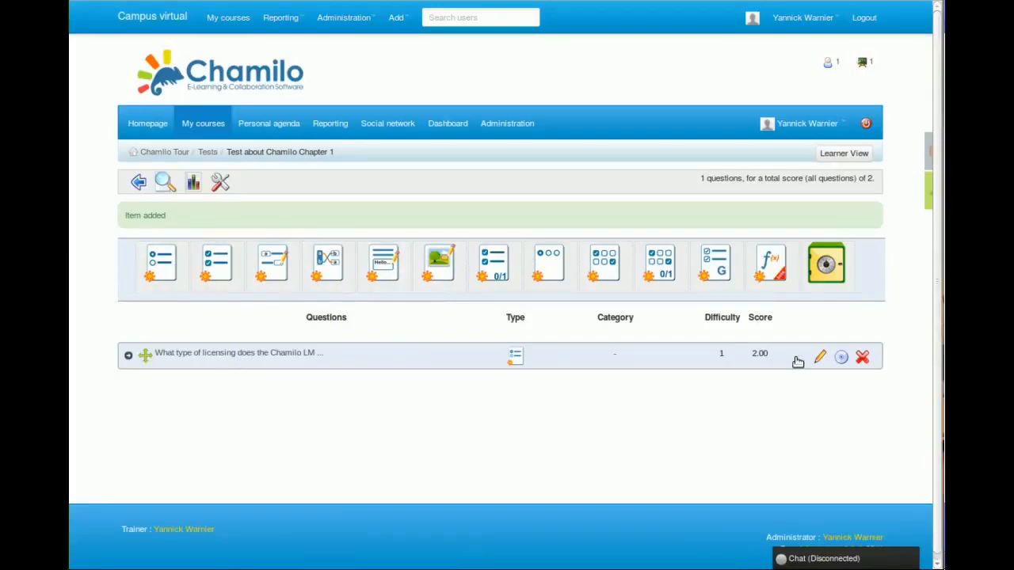
Duplicate the licensing question within the test and check the copy's answers.
left_click(840, 359)
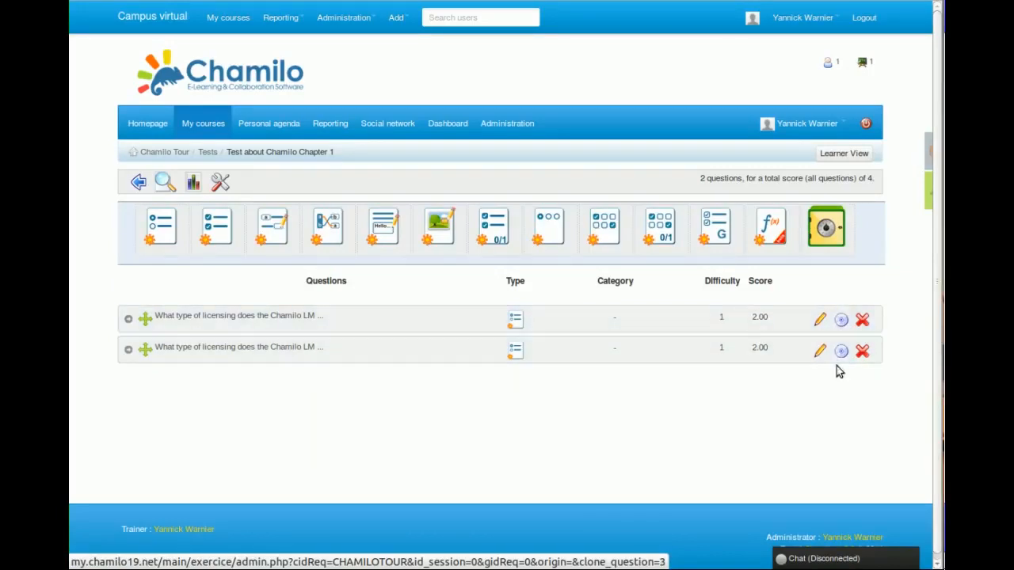
left_click(319, 347)
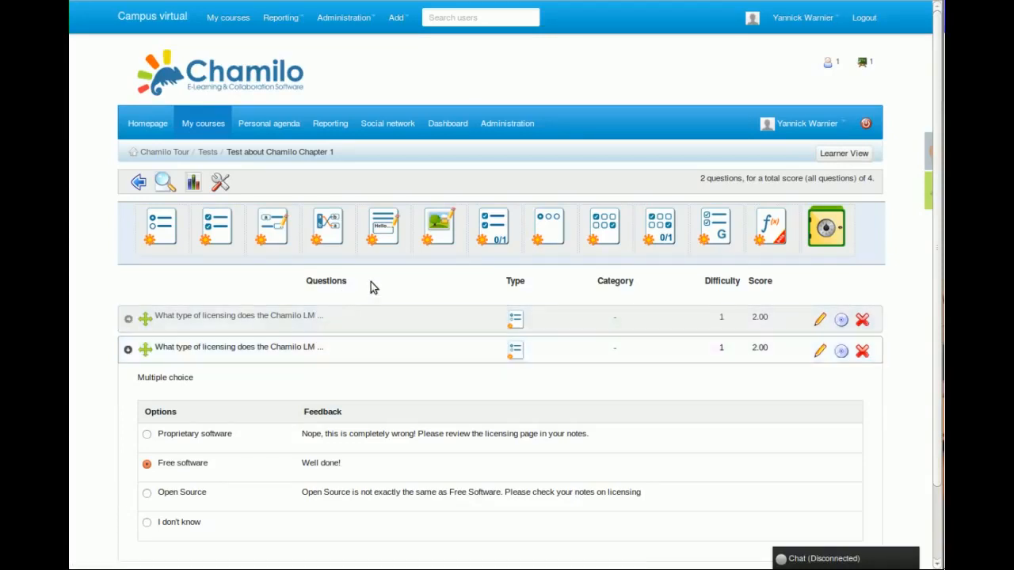
left_click(166, 348)
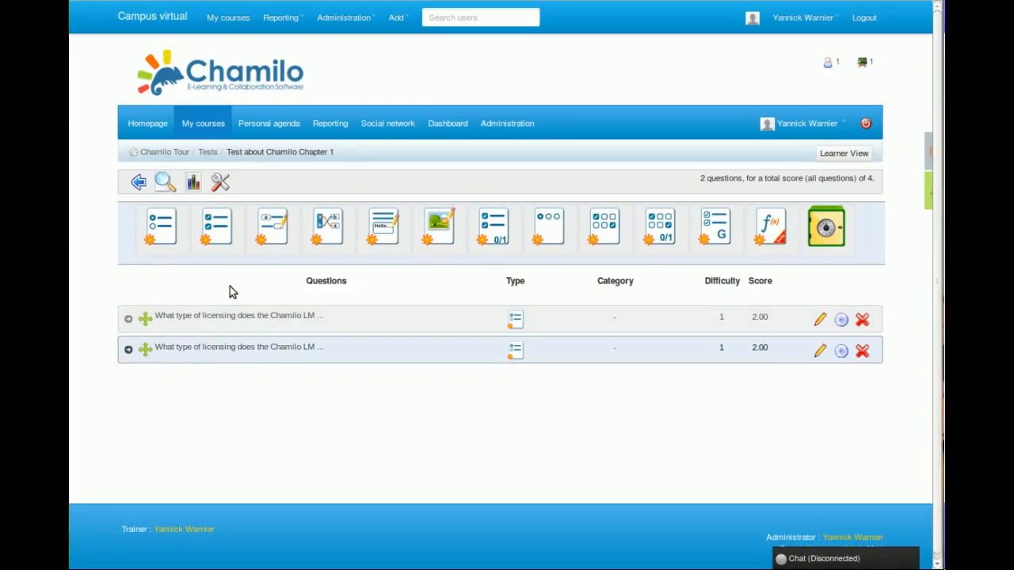
Preview the test, answering Free software to the first question and Proprietary software to the second, and end it.
left_click(163, 184)
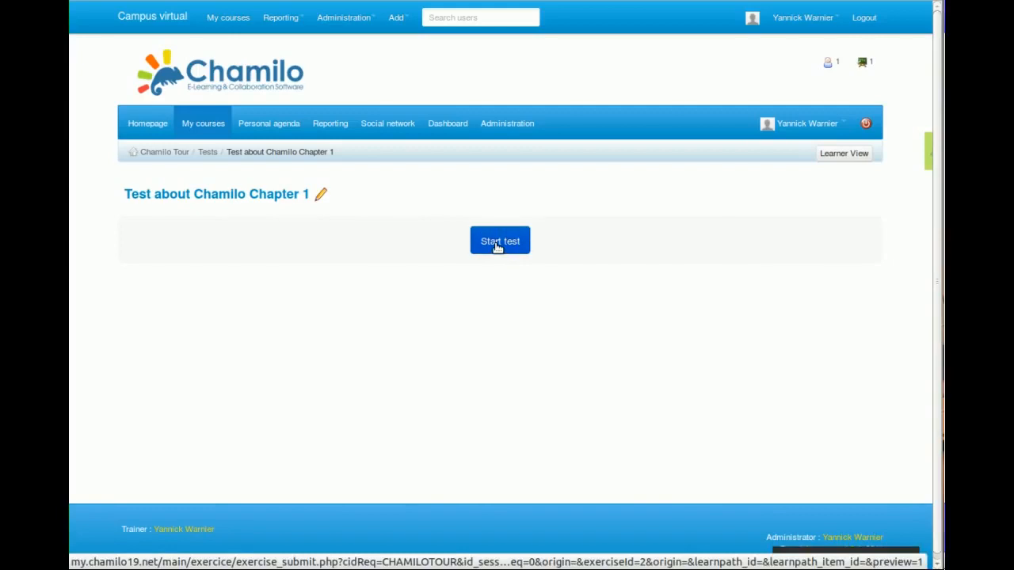
left_click(497, 247)
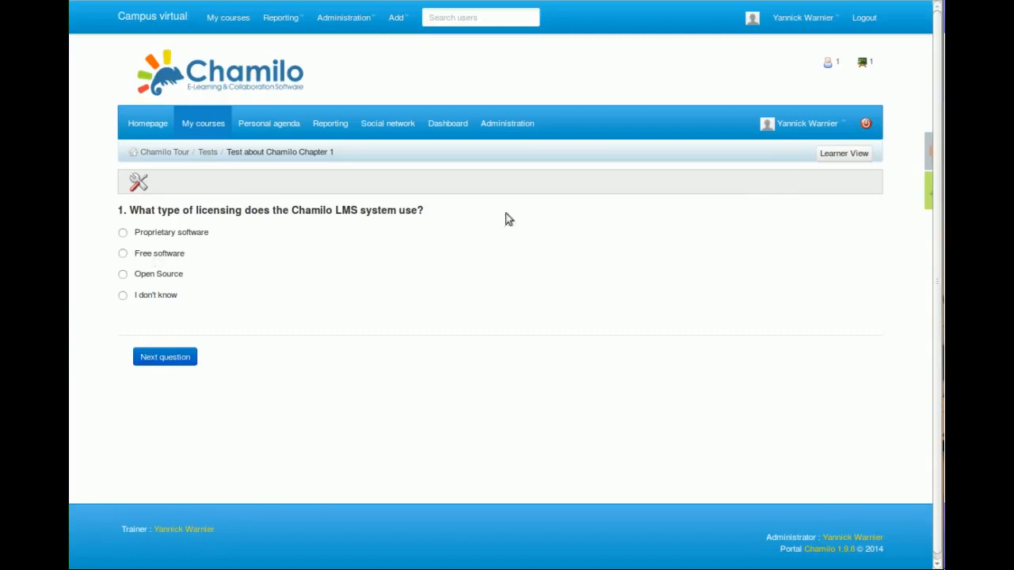
left_click(153, 258)
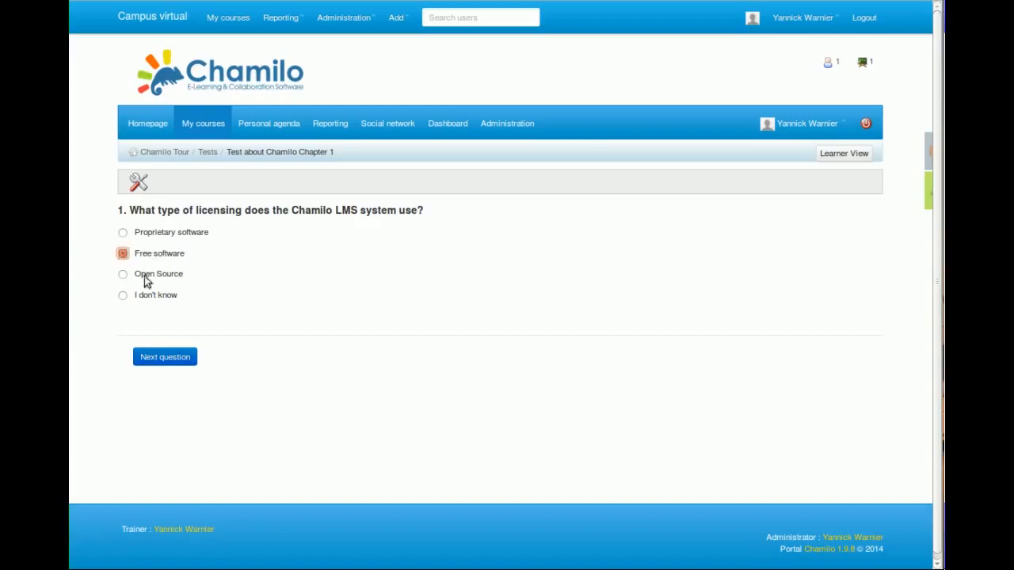
left_click(178, 354)
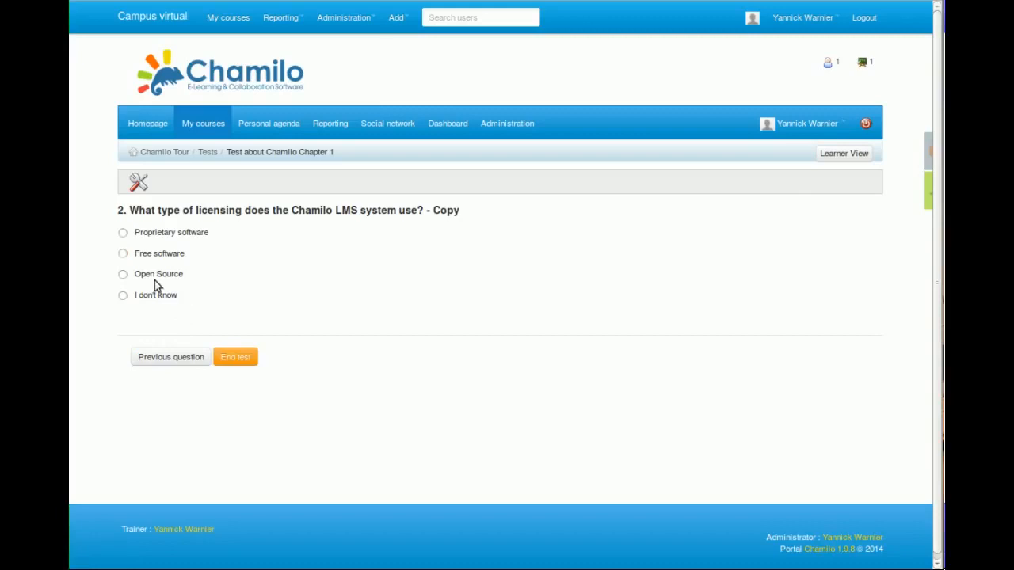
left_click(142, 233)
left_click(238, 359)
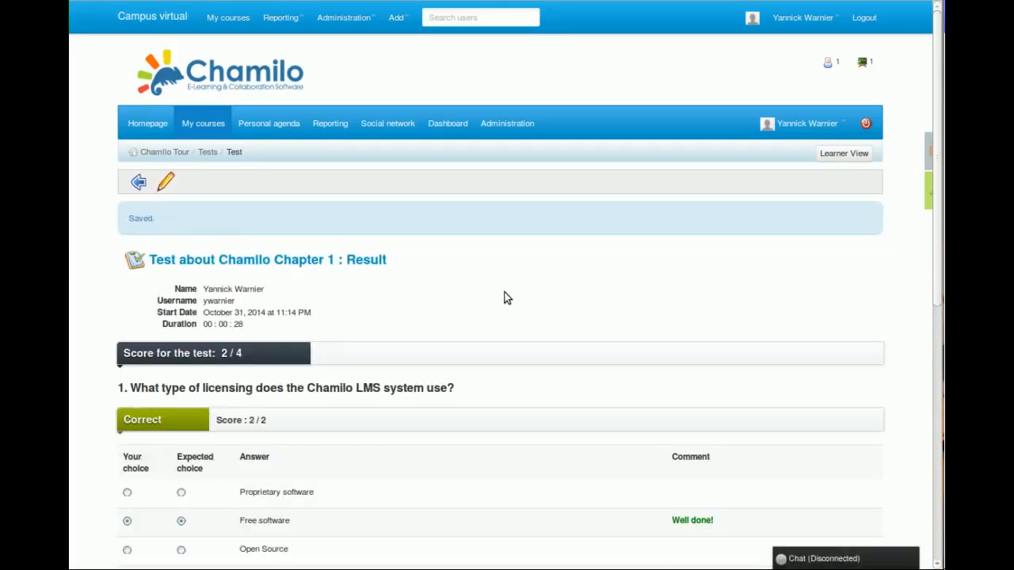
Examine the test's overall score and the comment given for the first question's answer in the results.
scroll(507, 297, "down", 4)
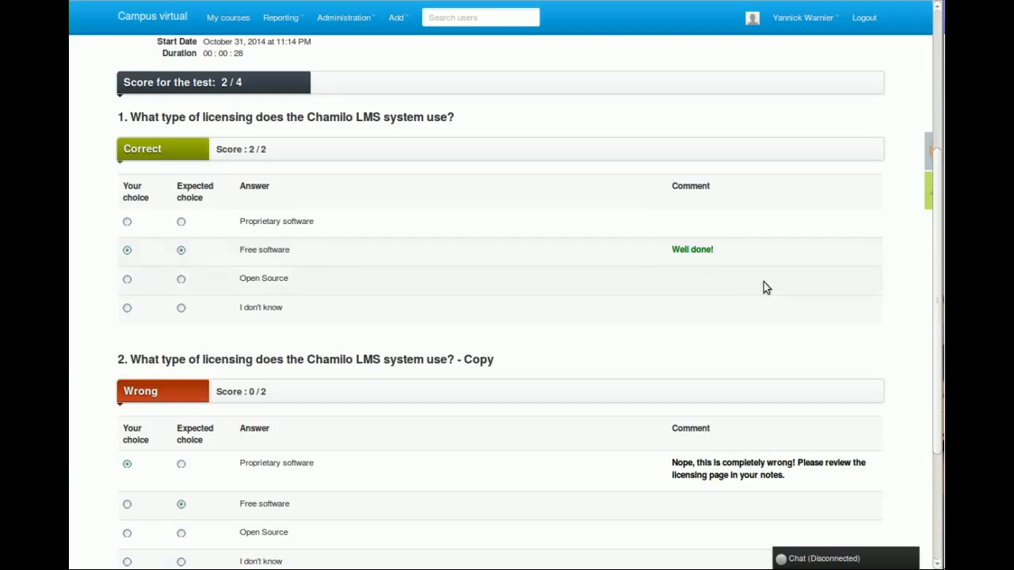
left_click_drag(727, 254, 665, 251)
left_click(731, 252)
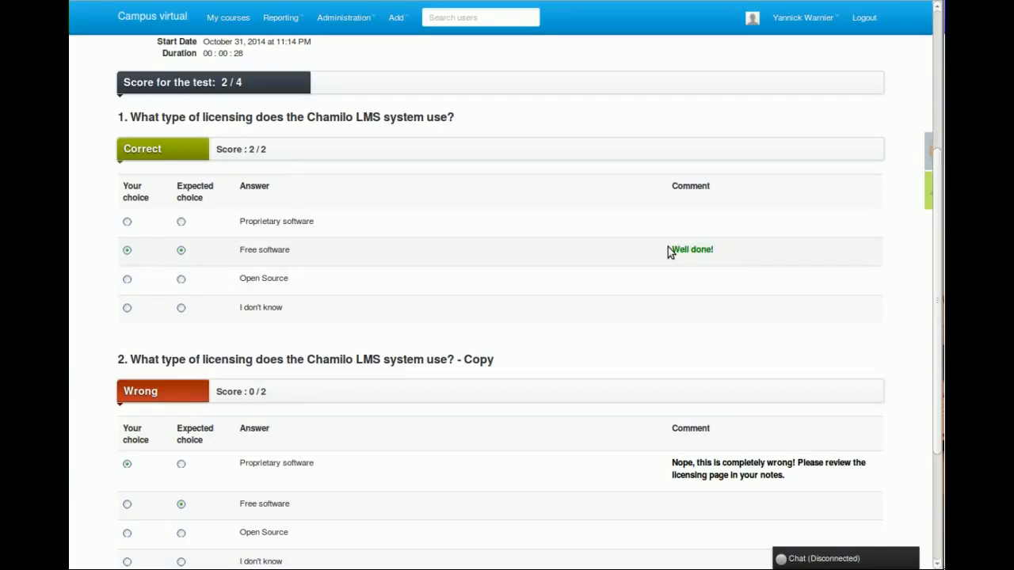
scroll(620, 277, "down", 3)
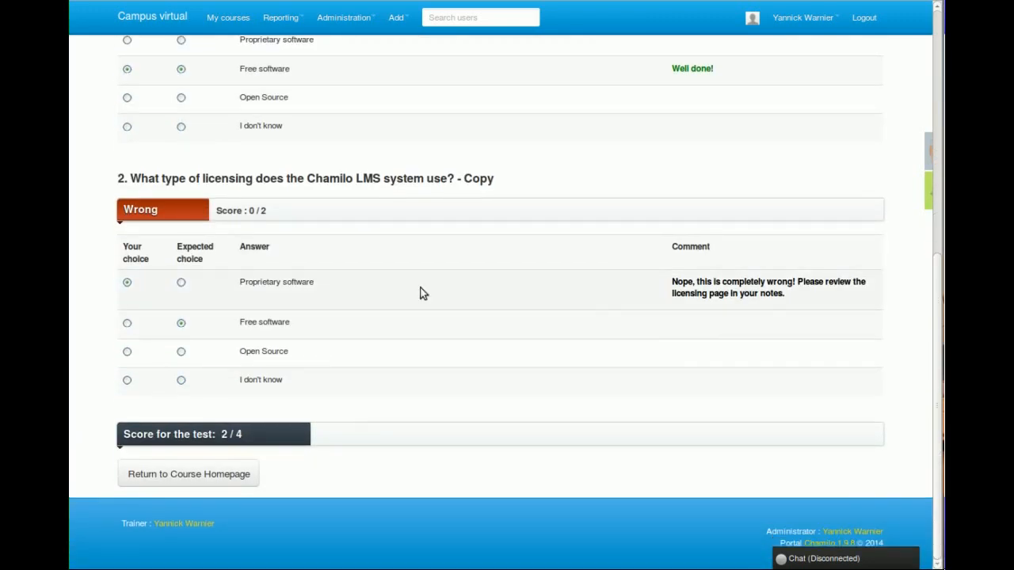
Examine the second question's score, chosen and expected answers, and the comment on Proprietary software.
left_click_drag(124, 209, 159, 210)
left_click(164, 211)
left_click(245, 208)
left_click_drag(246, 208, 271, 207)
left_click(272, 208)
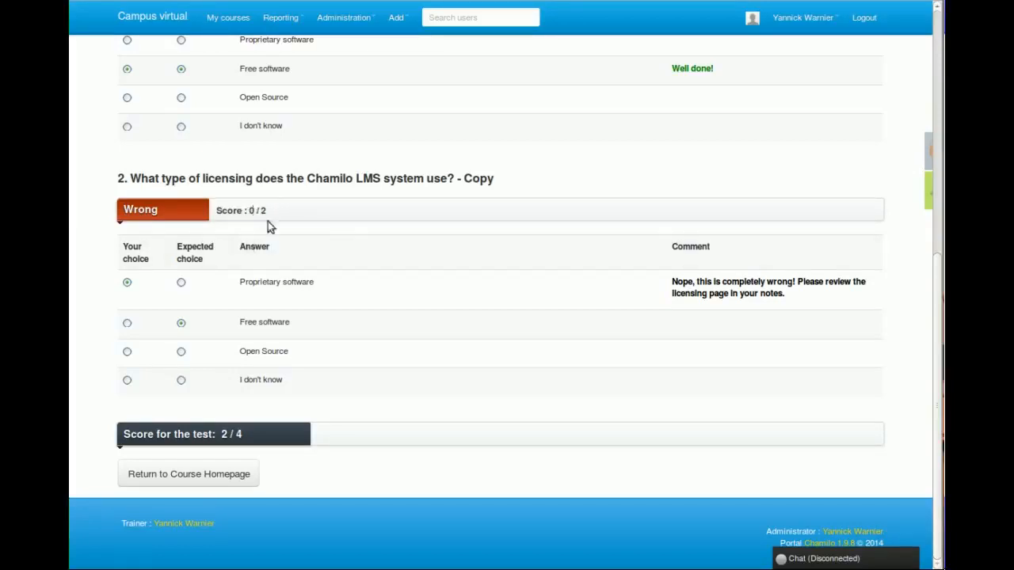
left_click_drag(240, 282, 348, 284)
left_click(314, 281)
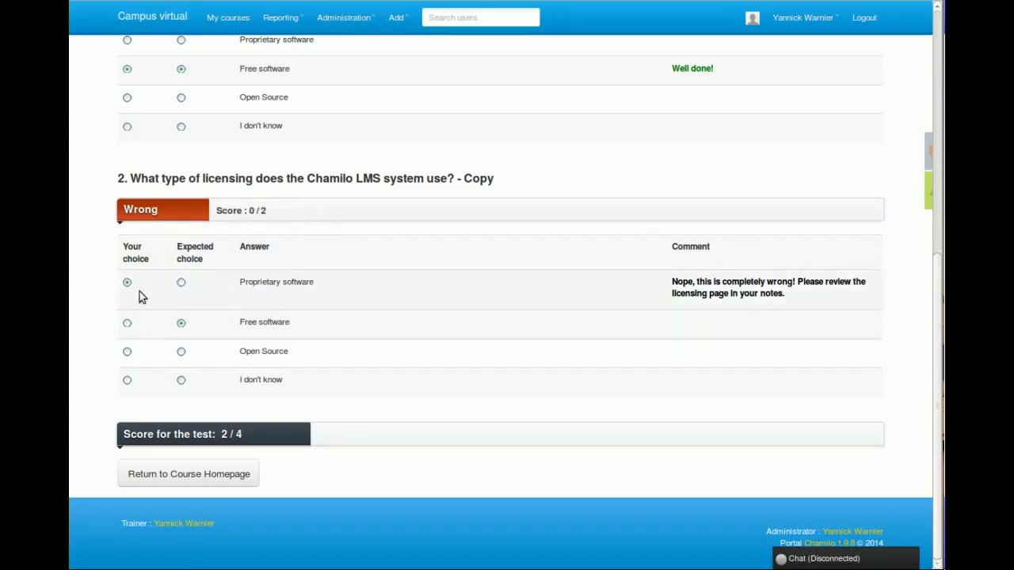
left_click_drag(670, 281, 816, 301)
left_click(797, 292)
left_click_drag(708, 293, 784, 295)
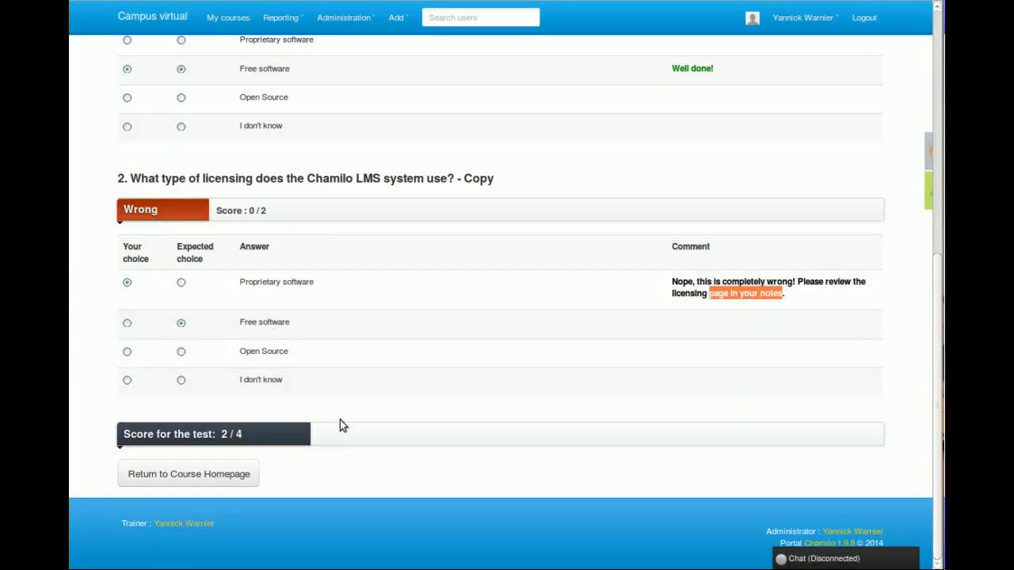
Return to the course's test list and hide the Sample test from learners.
left_click(216, 478)
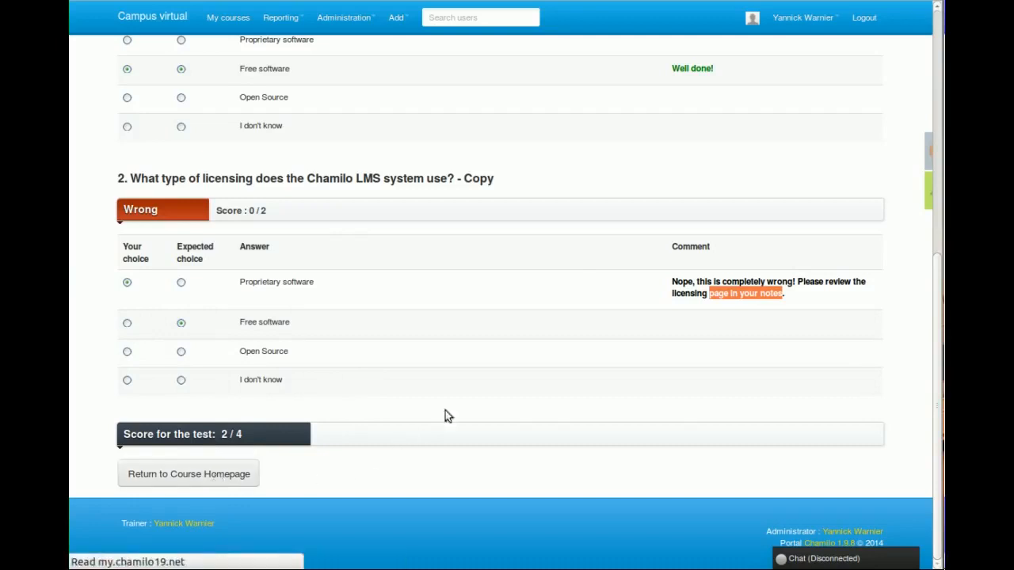
scroll(365, 343, "down", 3)
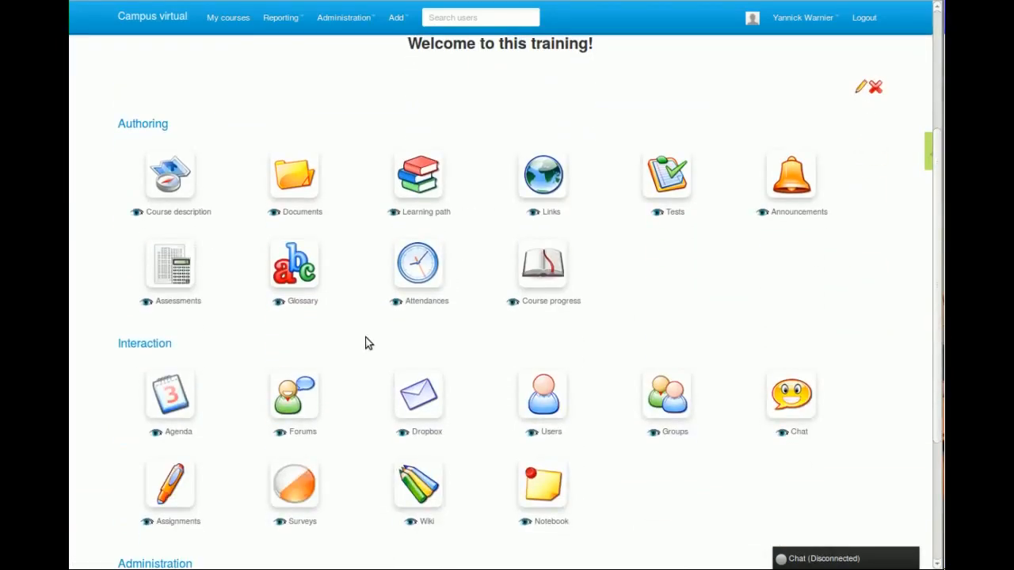
left_click(620, 180)
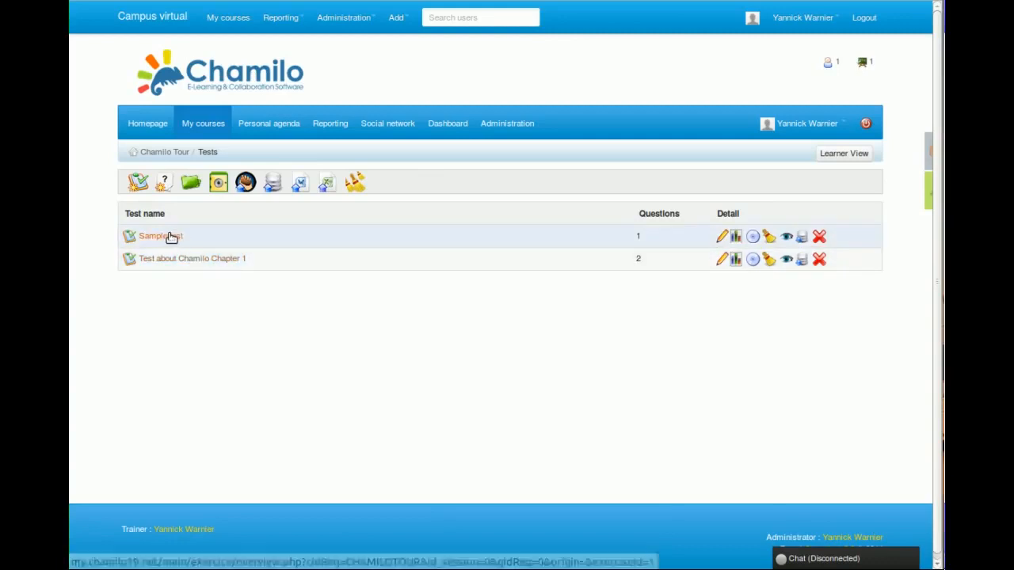
left_click(787, 239)
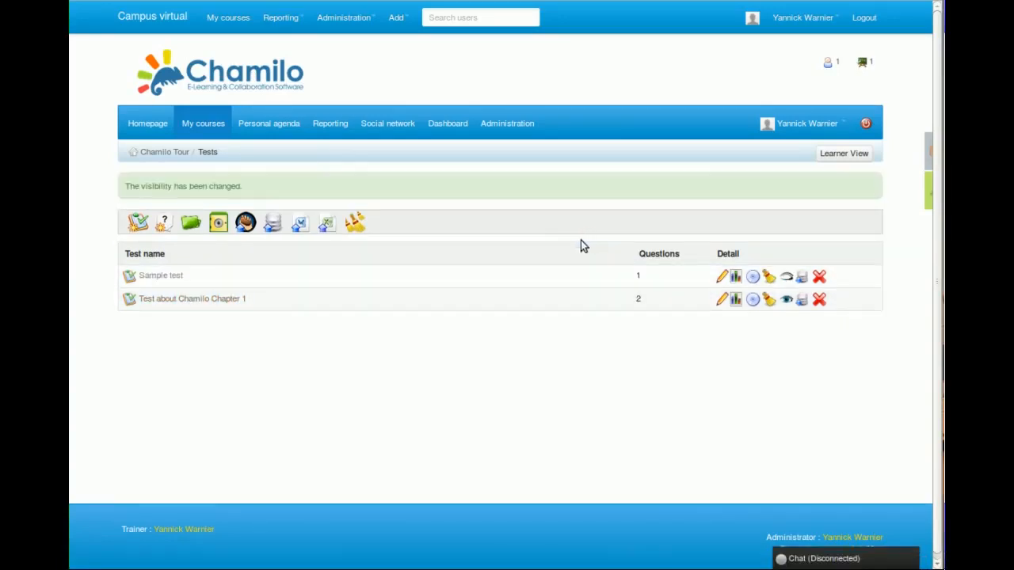
Start a new forum in the Chamilo Tour course and title it "Introduce yourself".
left_click(165, 153)
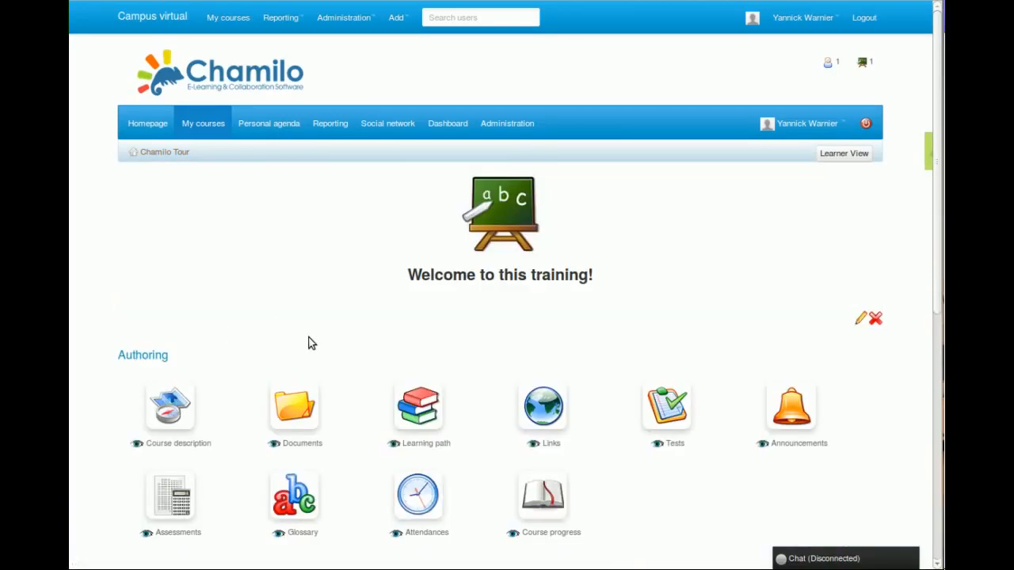
scroll(343, 344, "down", 4)
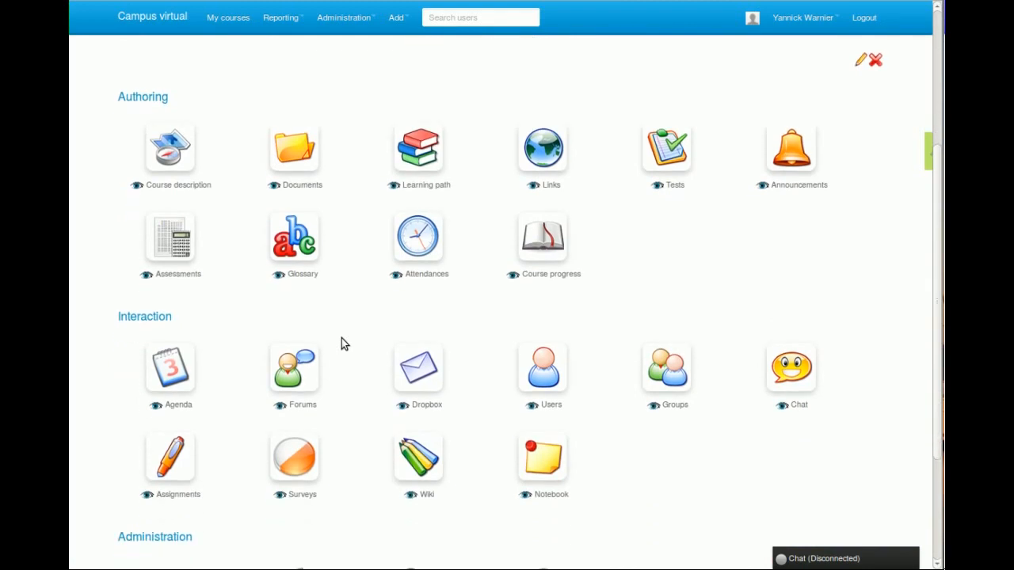
left_click(289, 361)
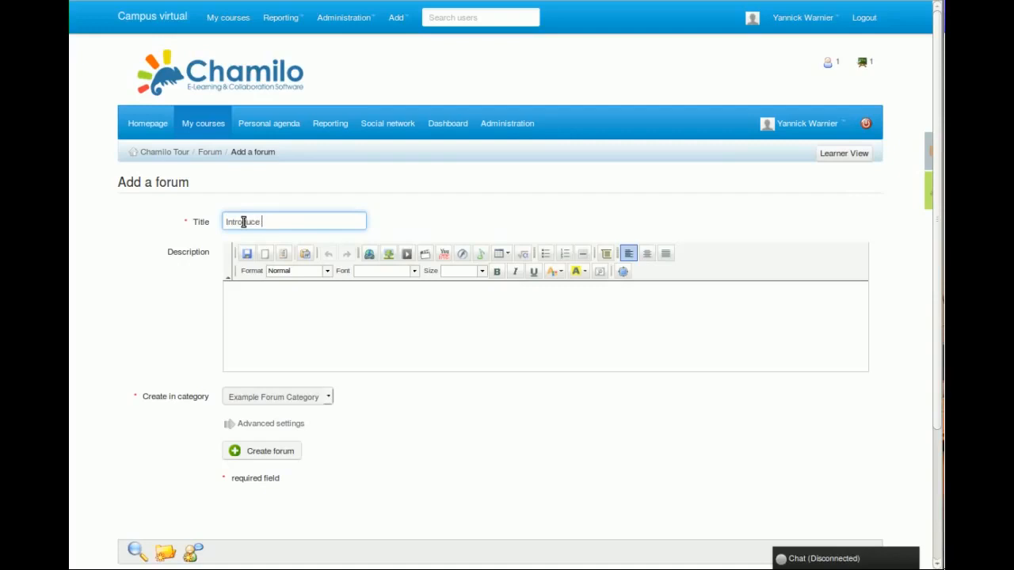
type("yourself")
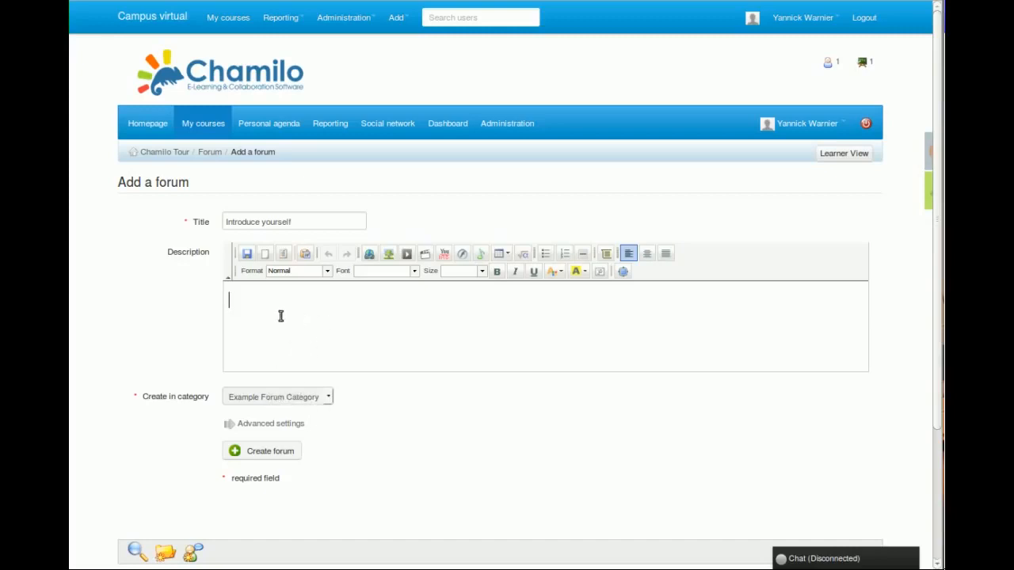
Check the forum's category and fill its description with the placeholder text "dfv,sld fvs df dsfv dfar ferf aer".
left_click(323, 405)
left_click(319, 400)
type("dfv,sld fvs df dsfv dfar ferf aer")
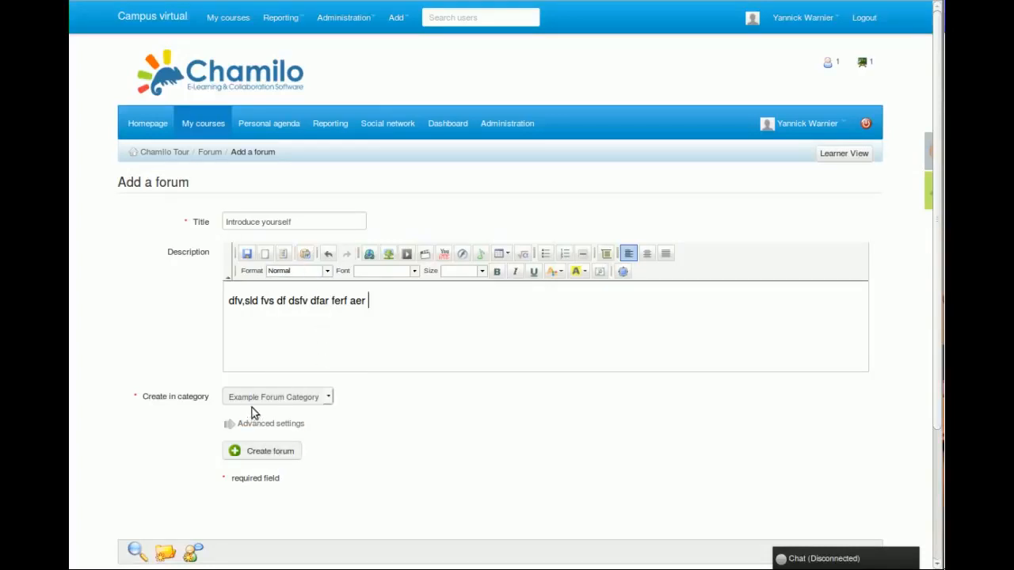
left_click_drag(393, 305, 219, 299)
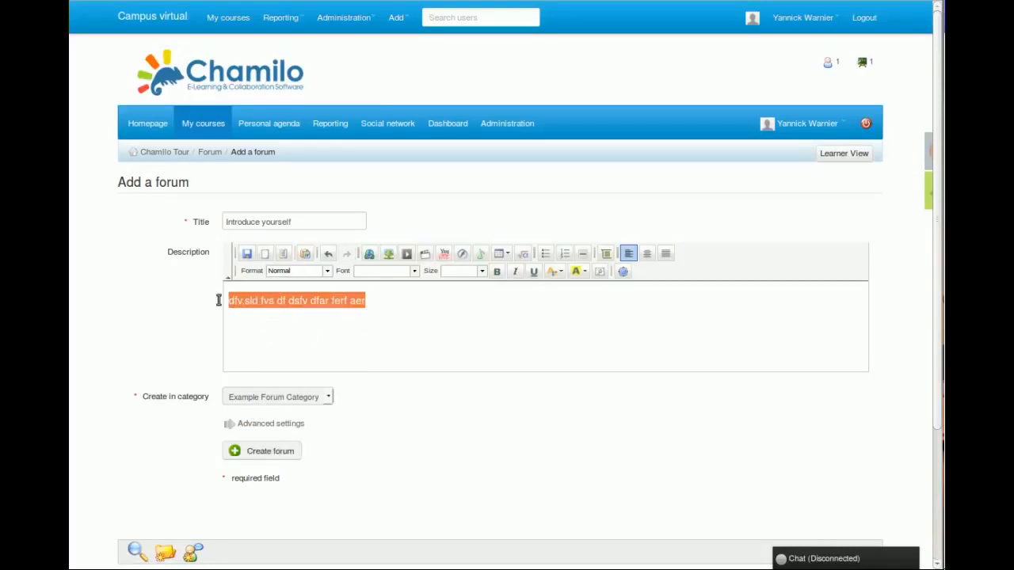
left_click(336, 326)
Review the forum's advanced settings and create the forum with the default options.
left_click(269, 425)
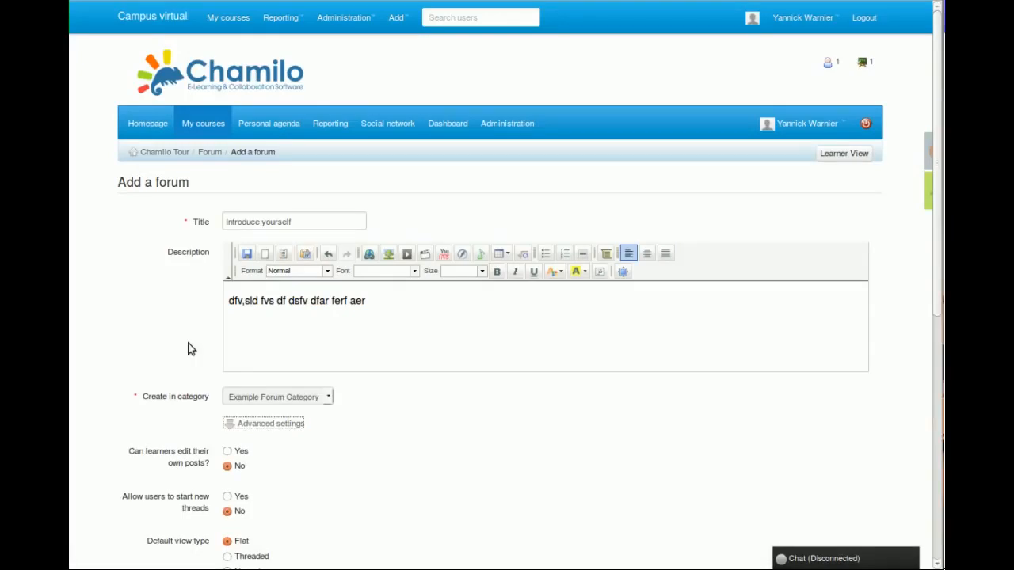
scroll(188, 347, "down", 3)
scroll(187, 348, "down", 2)
scroll(188, 349, "up", 2)
scroll(188, 348, "up", 2)
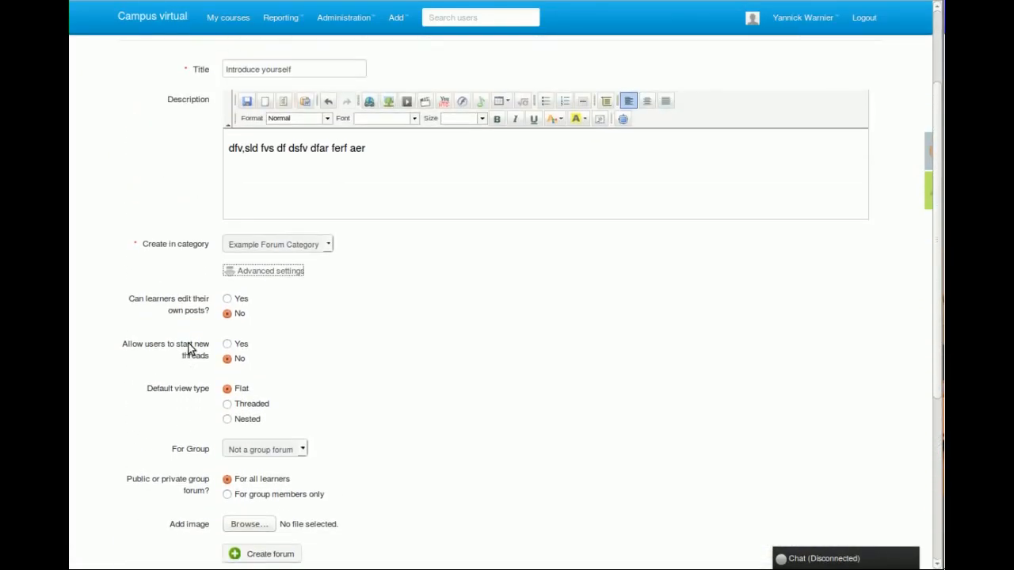
left_click(266, 556)
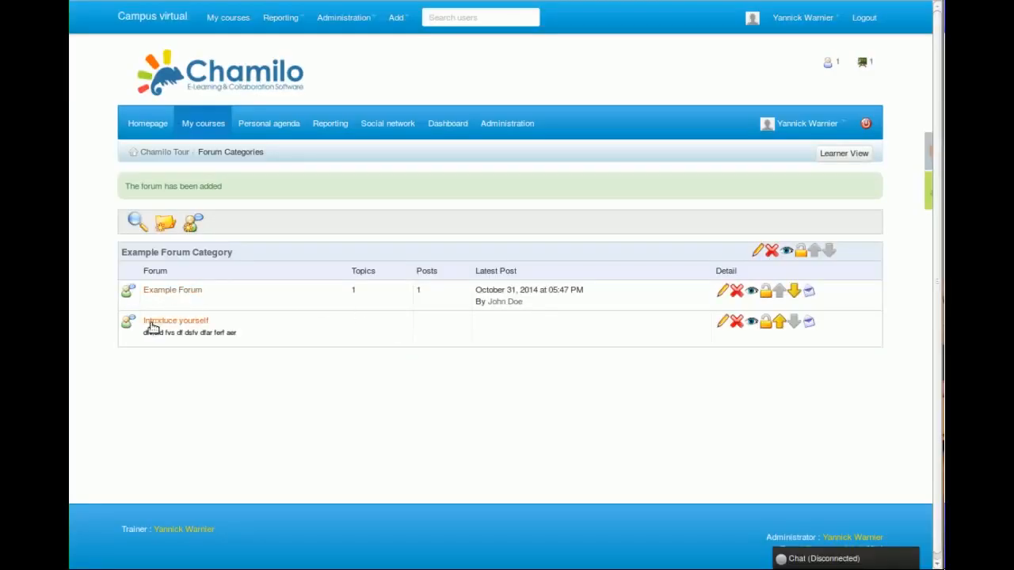
Start a new thread in the Introduce yourself forum, with a title that introduces the author by first name.
left_click(190, 323)
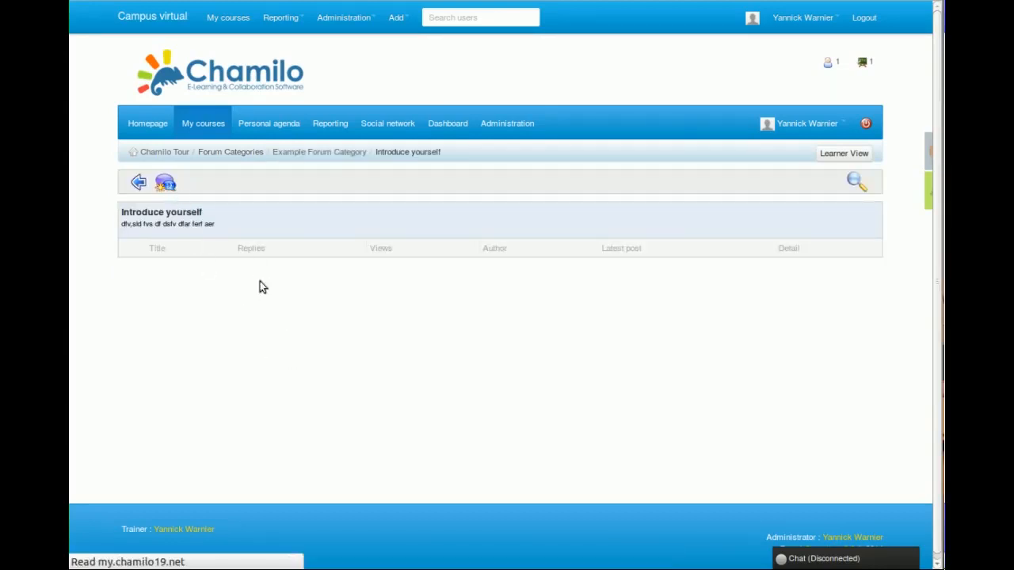
left_click(268, 253)
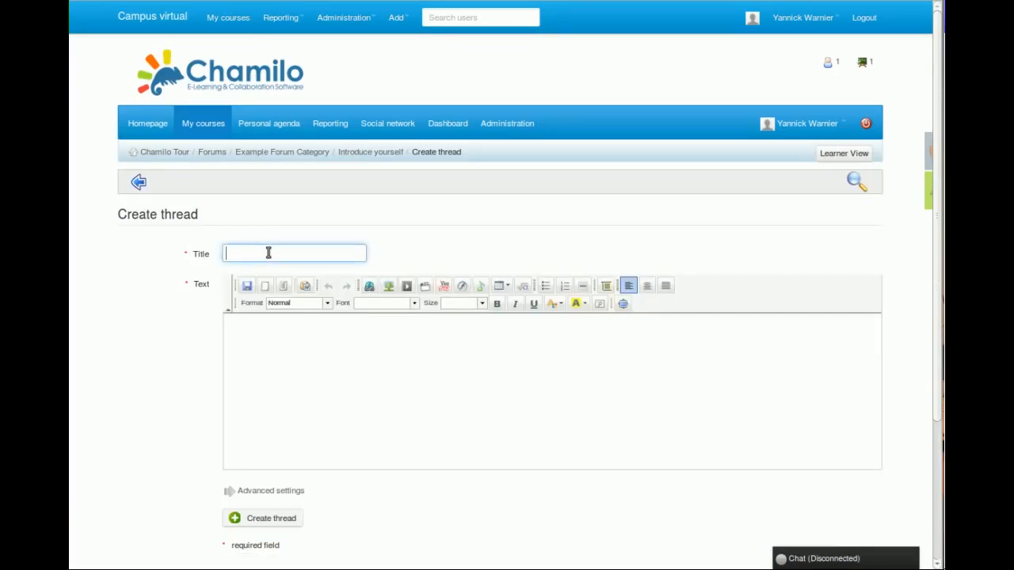
type("My name is Yannick")
Write "Hi, I'm a software engineer from Belgium. It's great to participate to this course." as the message and create the thread.
left_click(308, 363)
type("Hi, I'm a software engineer from ")
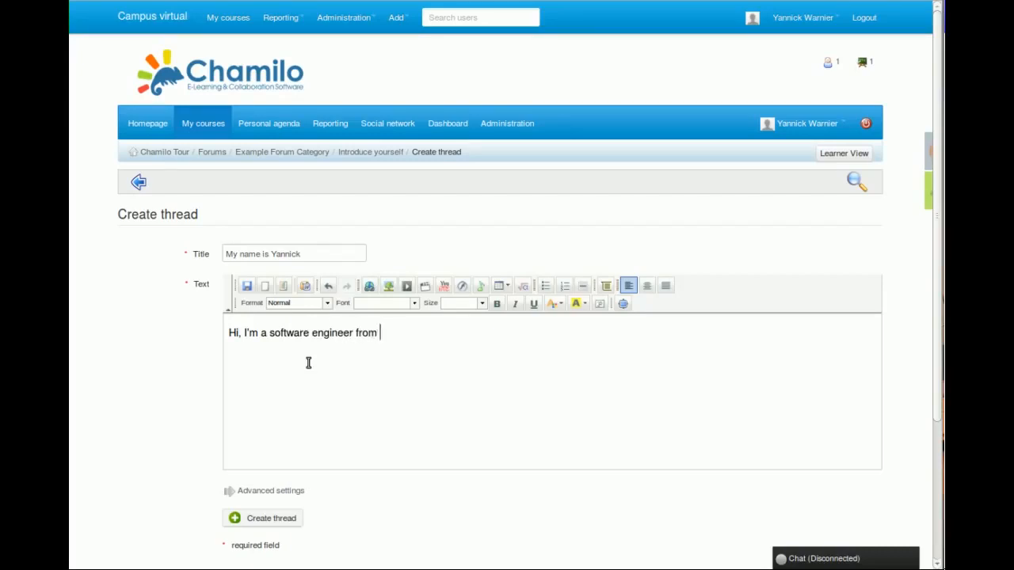
type("Belgium. It's great to participate to this course...")
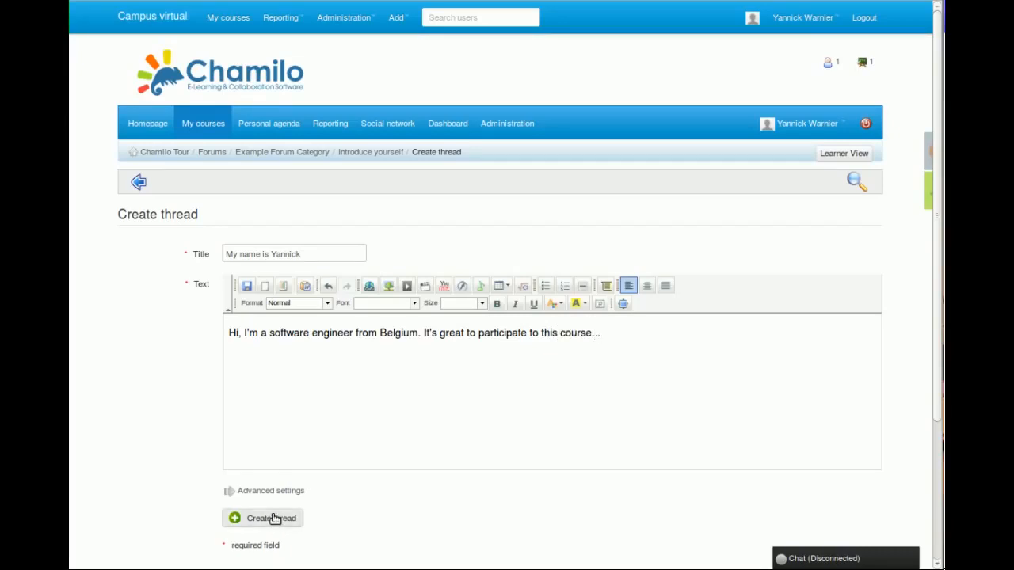
left_click(274, 519)
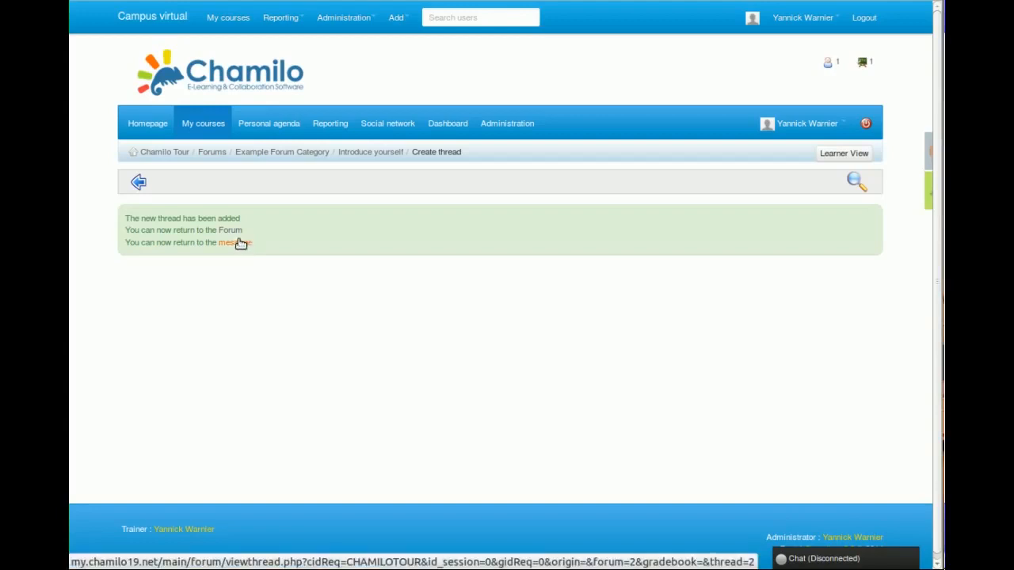
Open the new thread's message and examine its reply form.
left_click(239, 243)
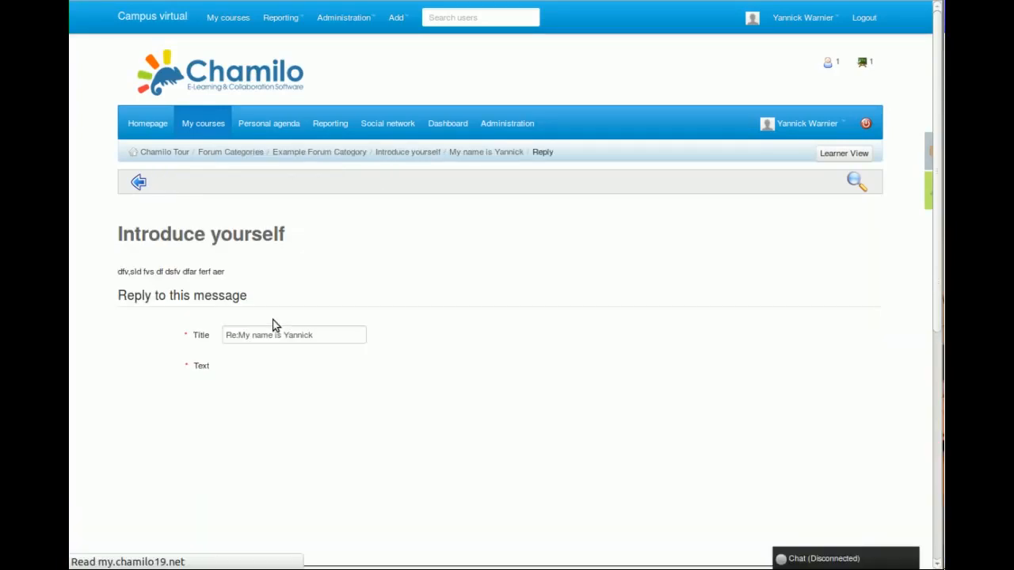
scroll(367, 277, "down", 5)
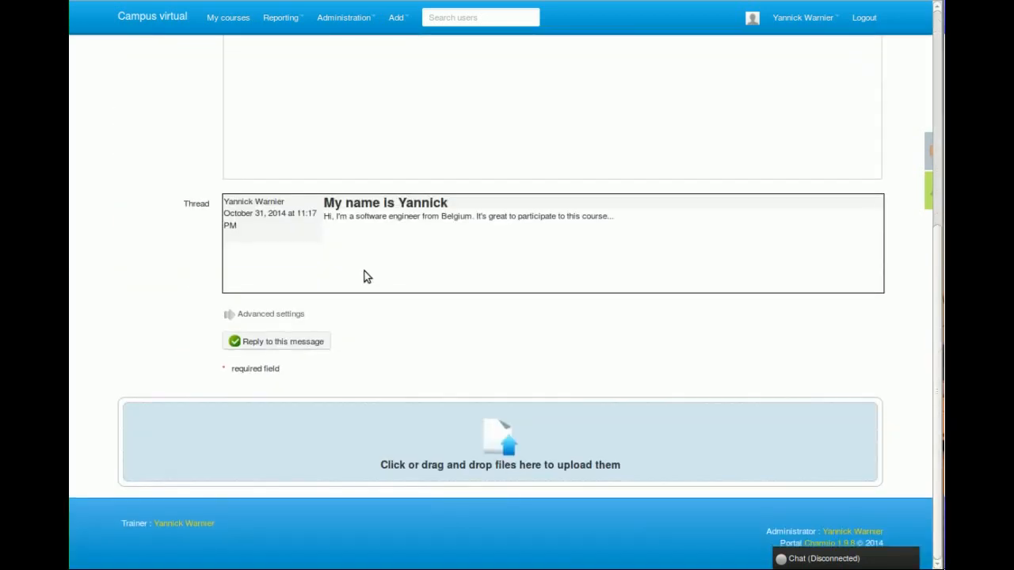
scroll(367, 277, "up", 5)
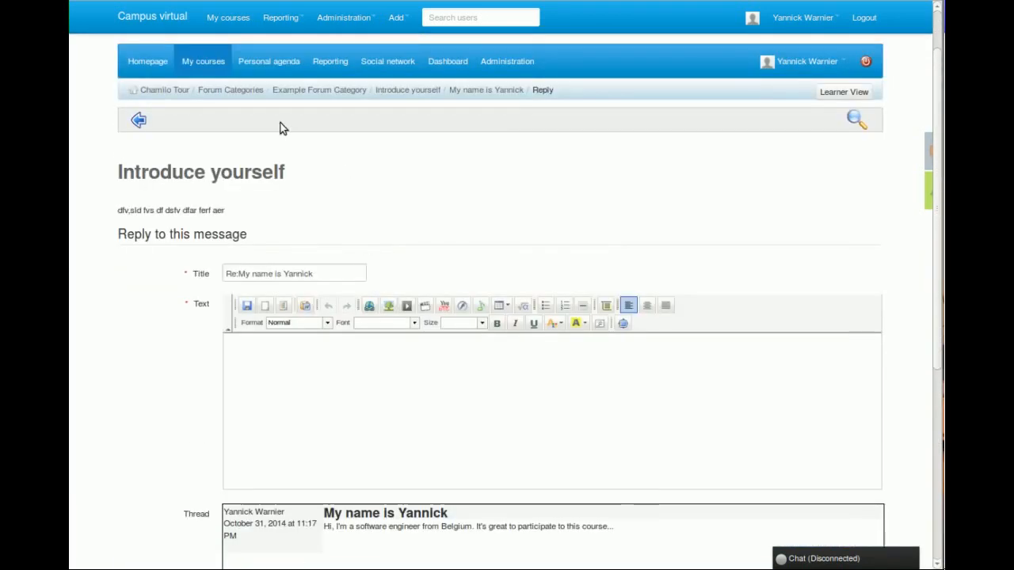
Create a new learning path named "Chamilo Introduction" in the Chamilo Tour course.
left_click(169, 90)
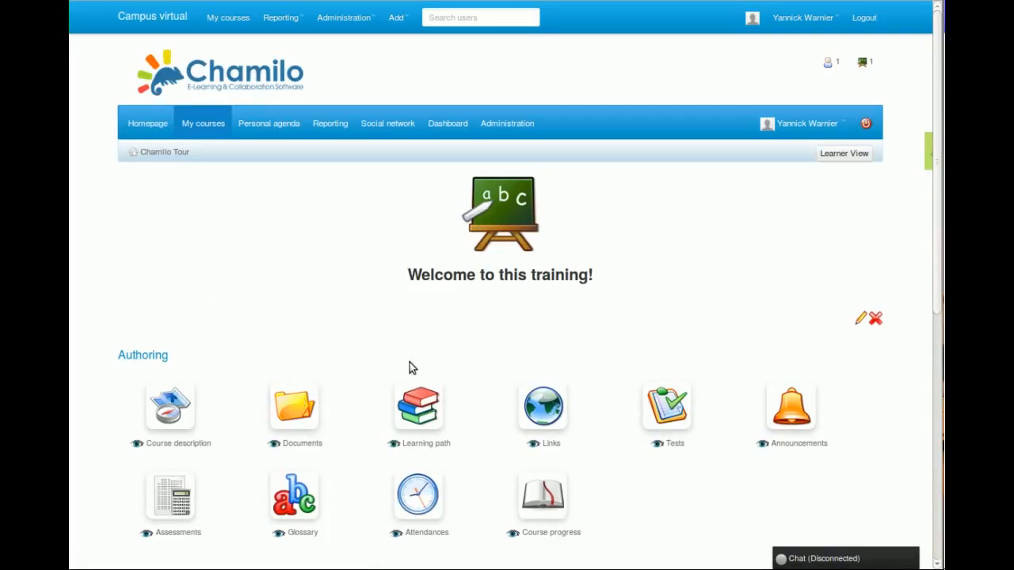
left_click(427, 413)
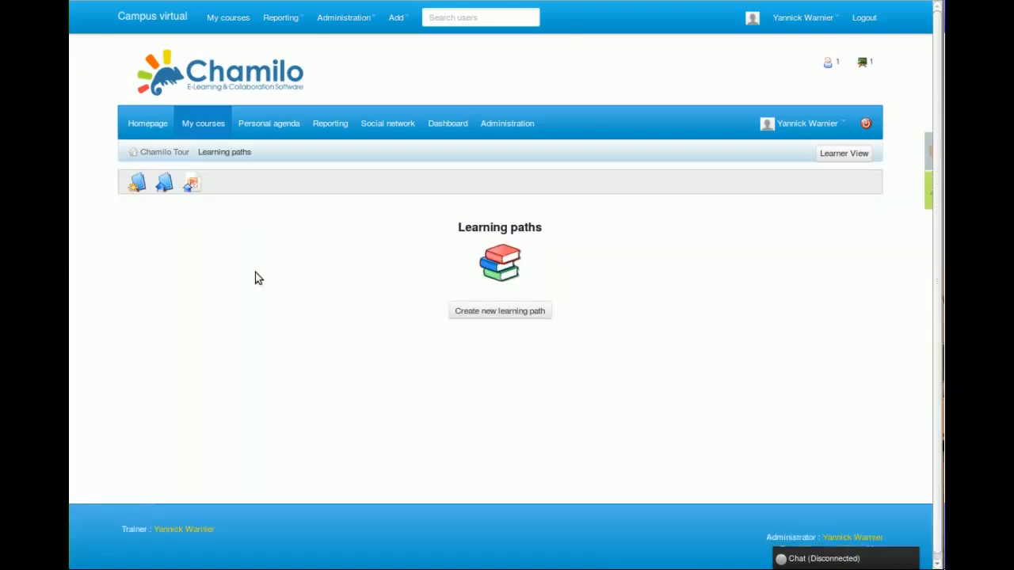
left_click(511, 315)
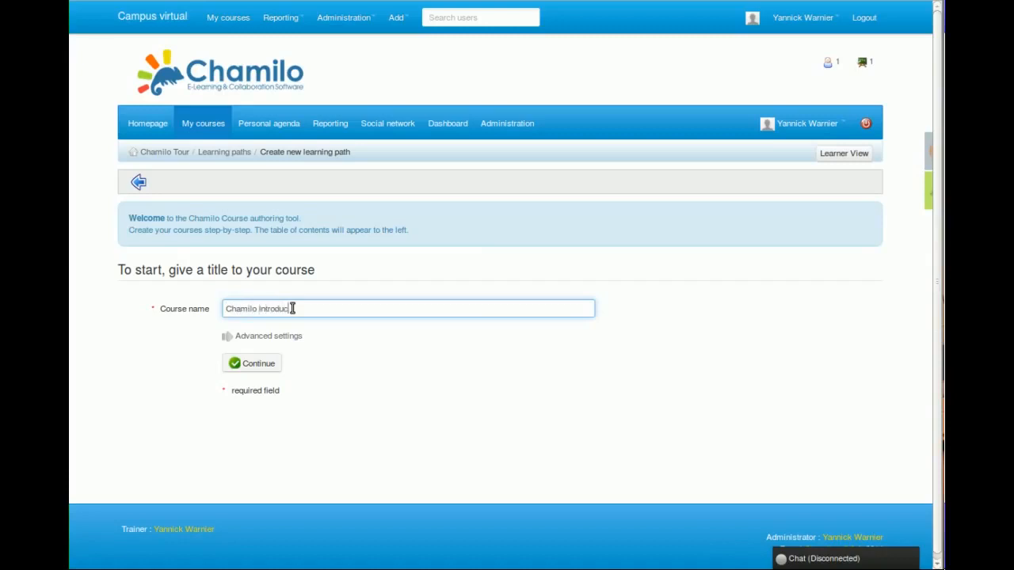
left_click(257, 362)
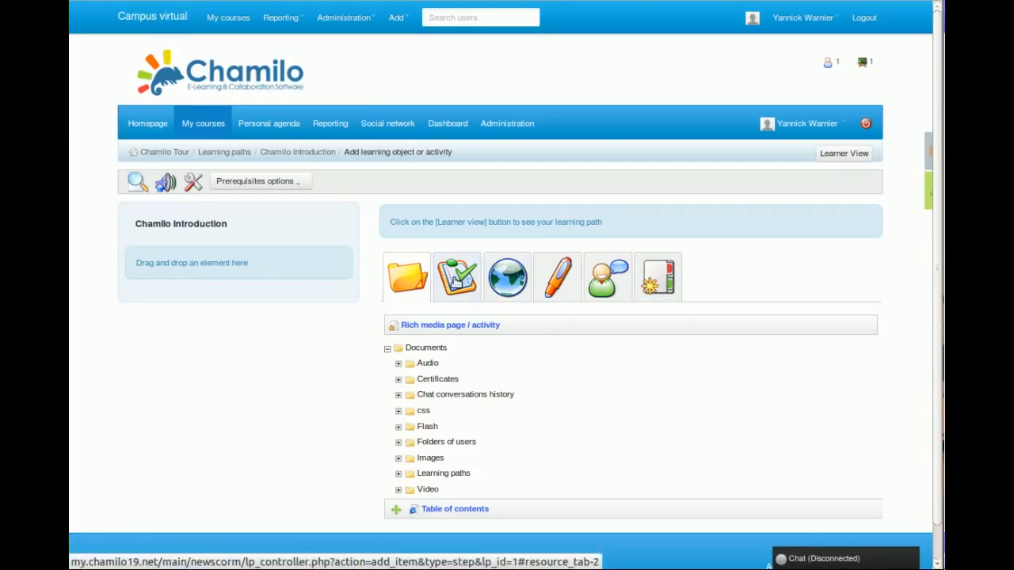
Browse the available tests and add the Table of contents document to the Chamilo Introduction learning path.
left_click(456, 282)
key("Right")
key("Right")
left_click(466, 290)
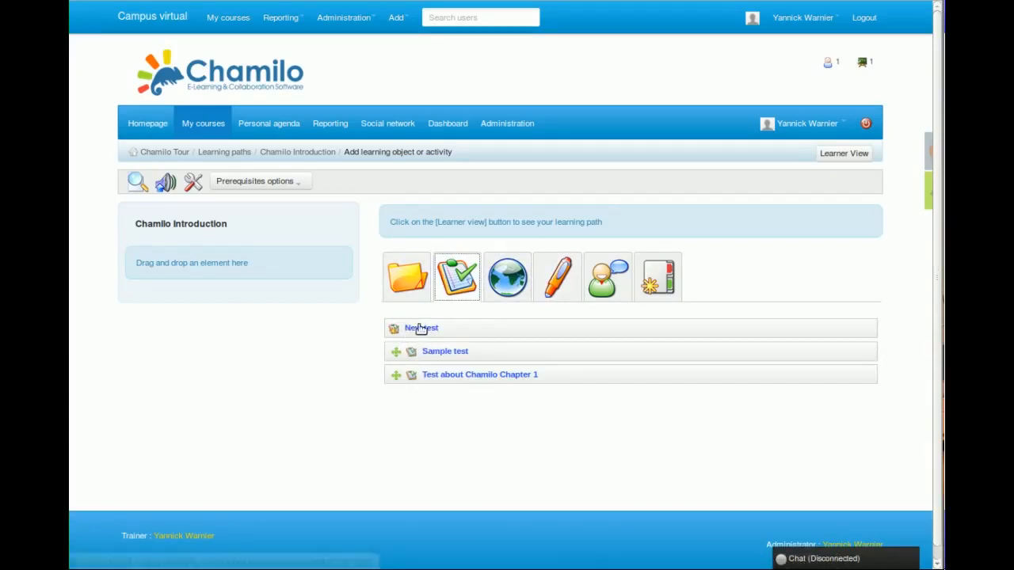
left_click(403, 287)
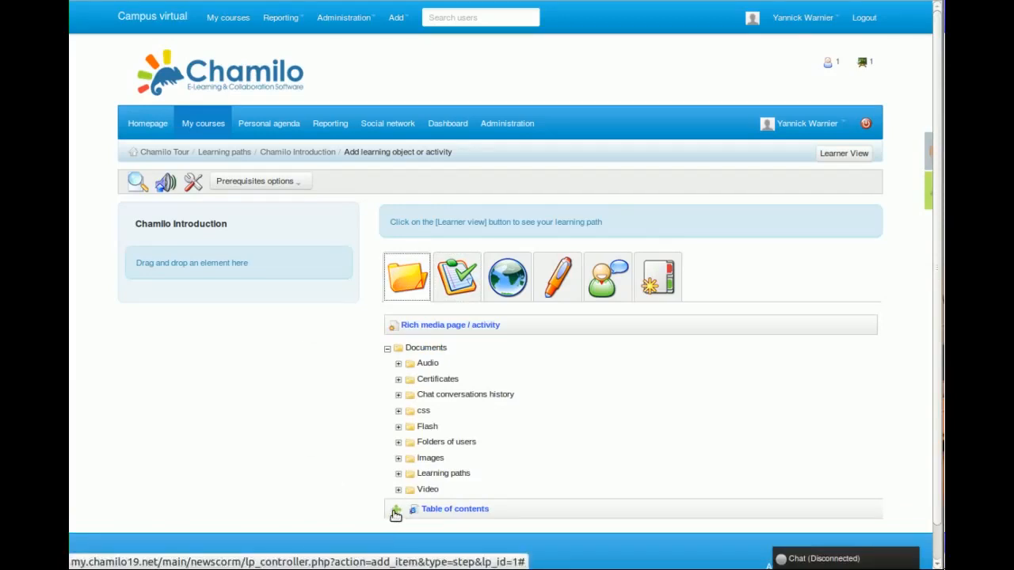
left_click_drag(396, 515, 148, 264)
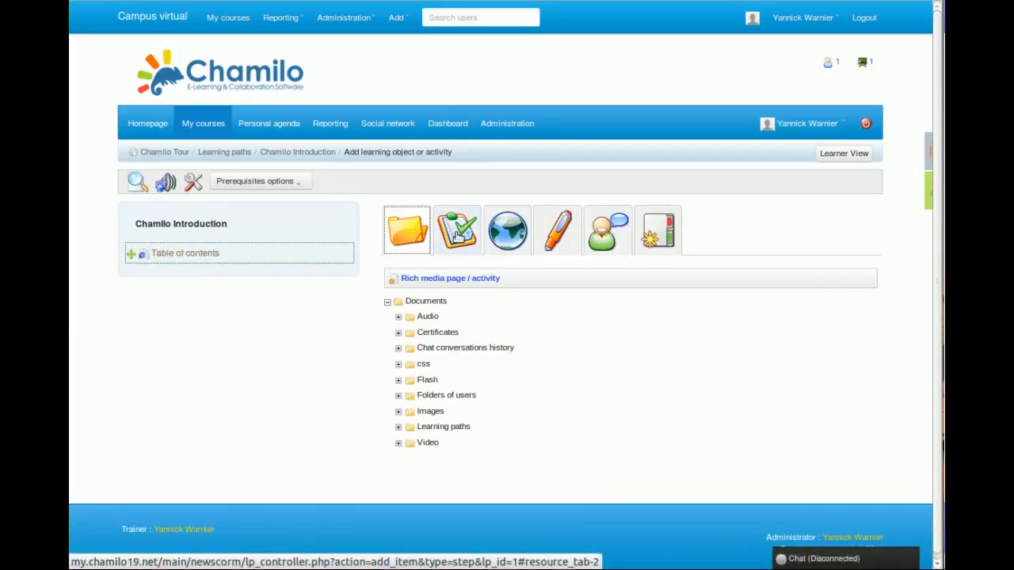
Add a section titled "Chapter 1" to the Chamilo Introduction learning path and nest the Table of contents item under it.
left_click(658, 236)
left_click(509, 318)
type("Chapter 1")
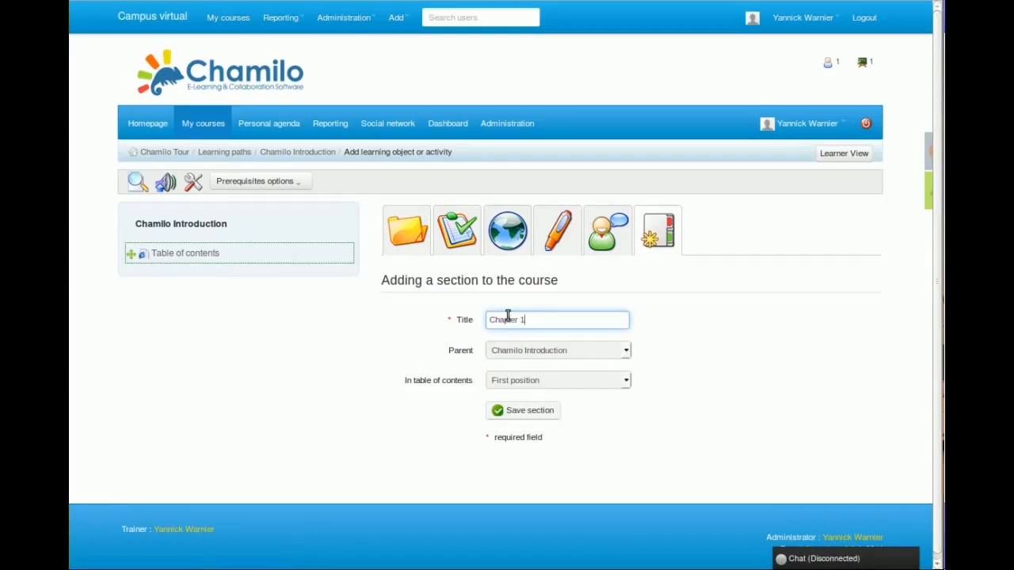
key("Return")
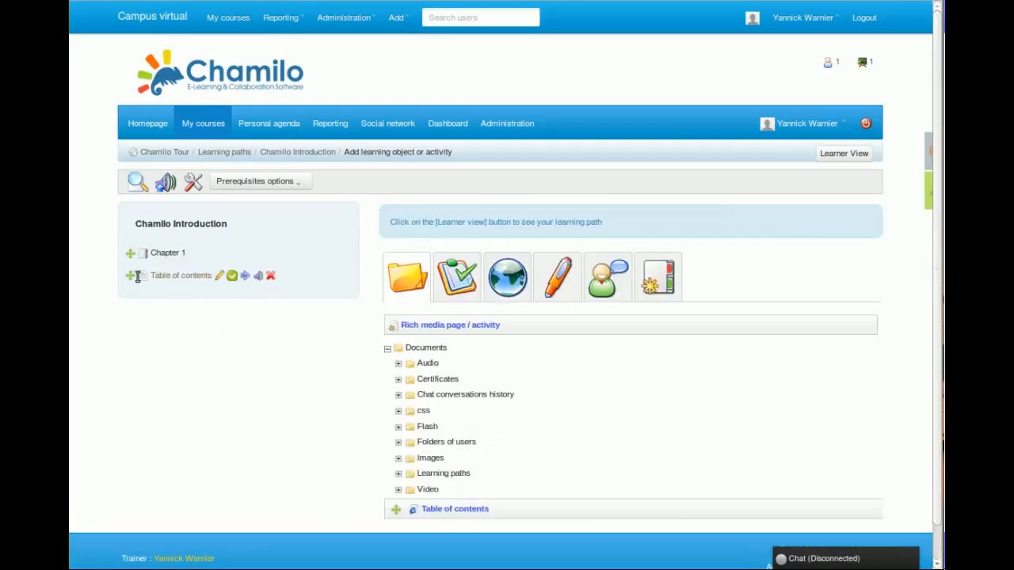
left_click_drag(137, 276, 166, 266)
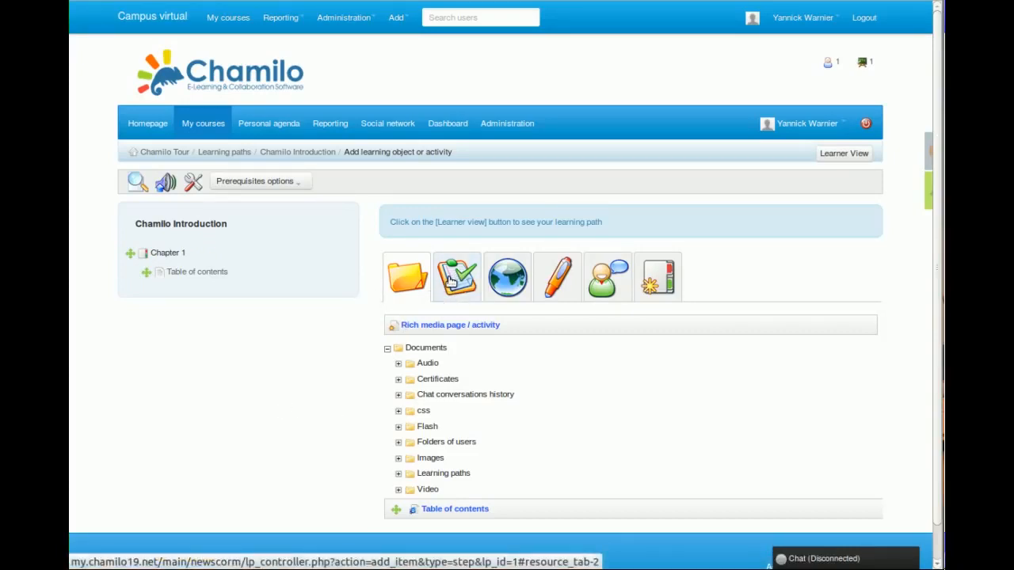
Add the "Introduce yourself" forum and the "Test about Chamilo Chapter 1" test below Table of contents in Chapter 1.
left_click(610, 273)
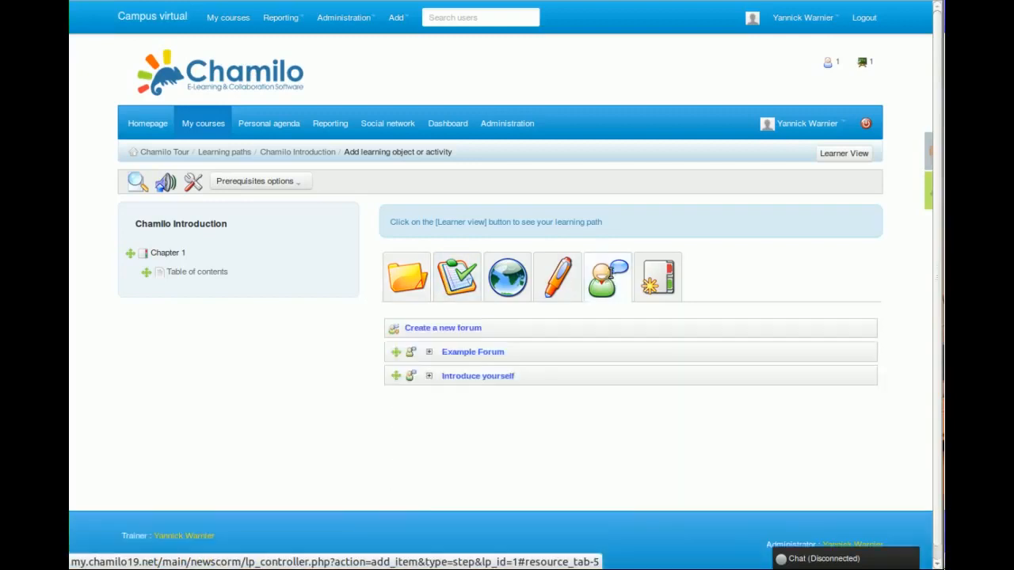
left_click_drag(412, 381, 166, 285)
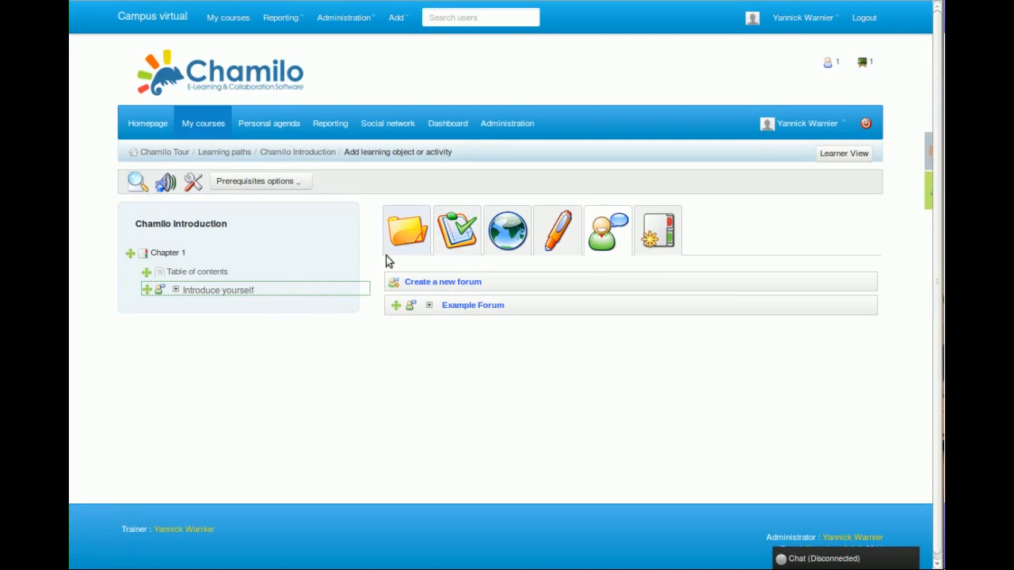
left_click(442, 242)
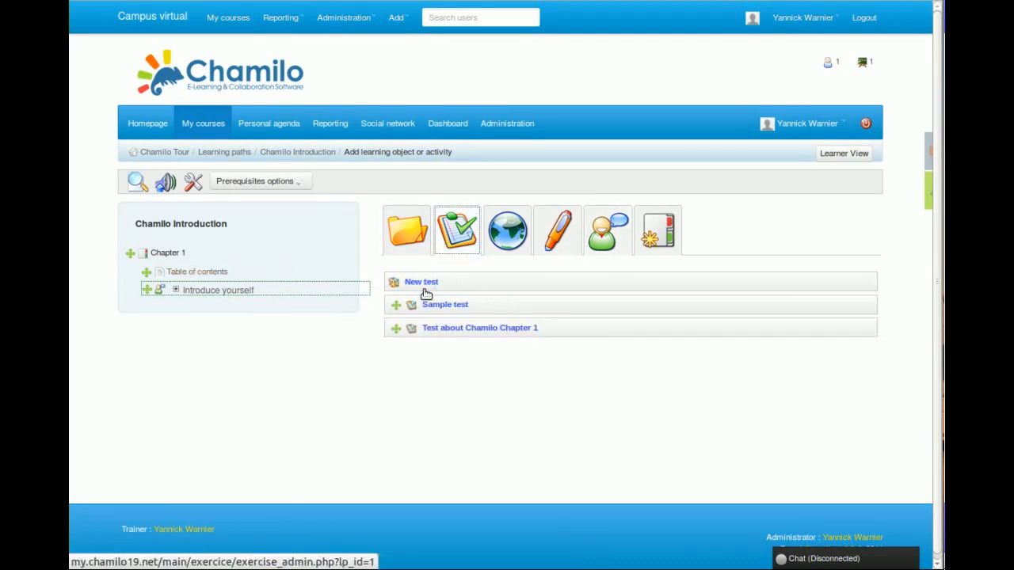
left_click_drag(398, 330, 158, 299)
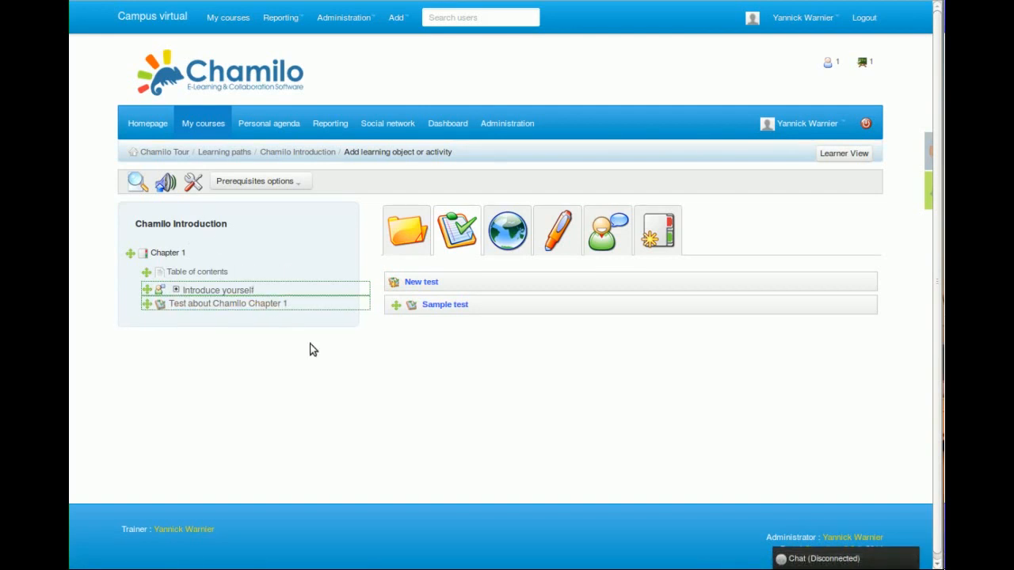
Add a section titled "Chapter 2" to the learning path and place the Table of contents document inside it.
left_click(666, 238)
left_click(567, 320)
type("Chapter ")
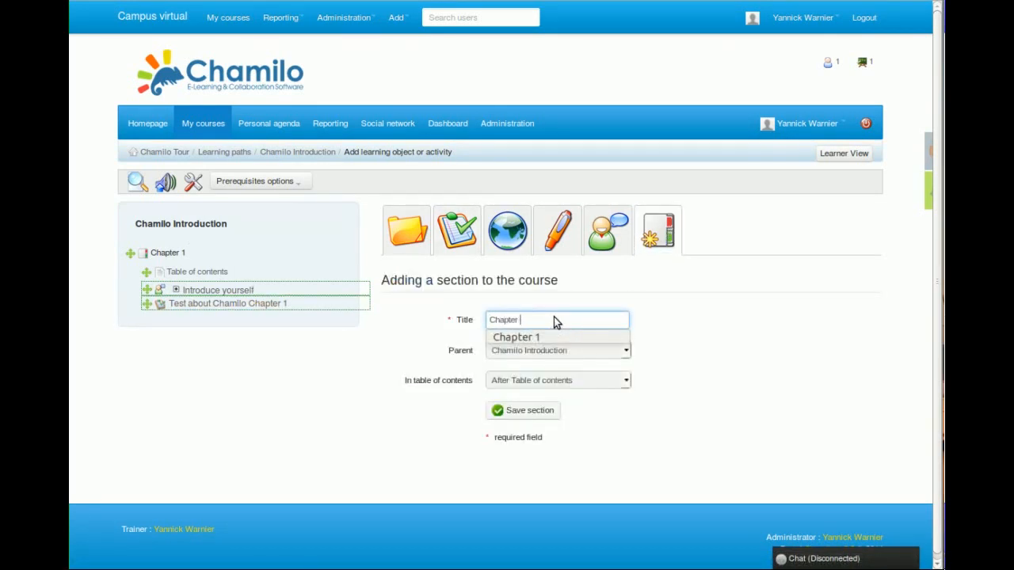
type("2")
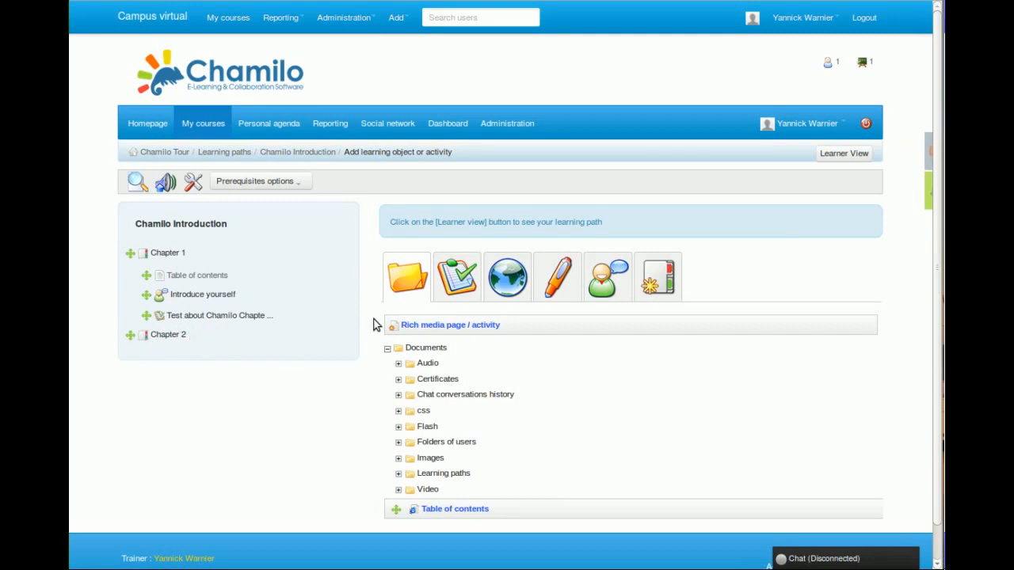
left_click_drag(401, 511, 171, 358)
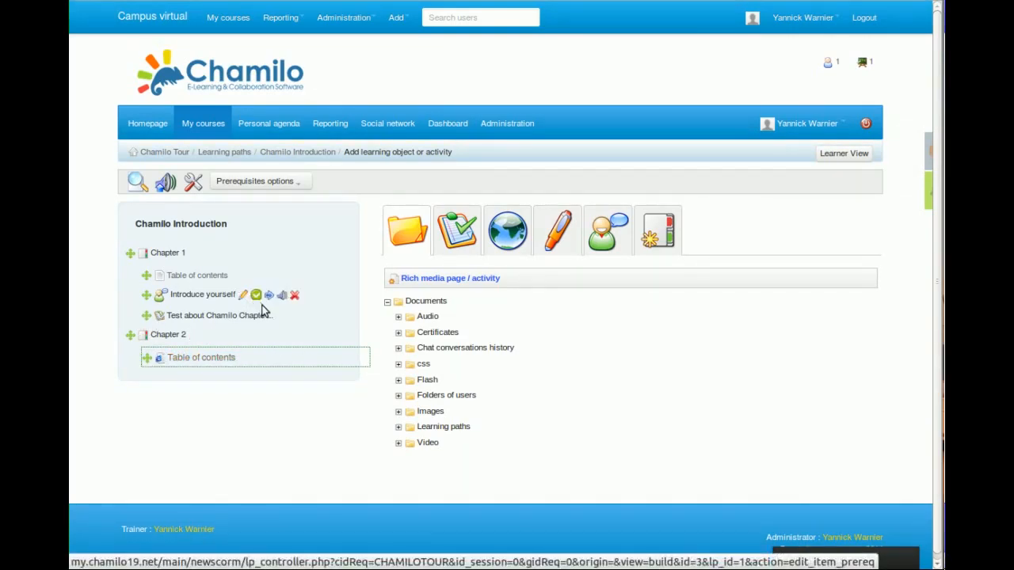
Make "Test about Chamilo Chapter 1" the prerequisite for Chapter 2's Table of contents, with a minimum score of 2, and save.
left_click(293, 317)
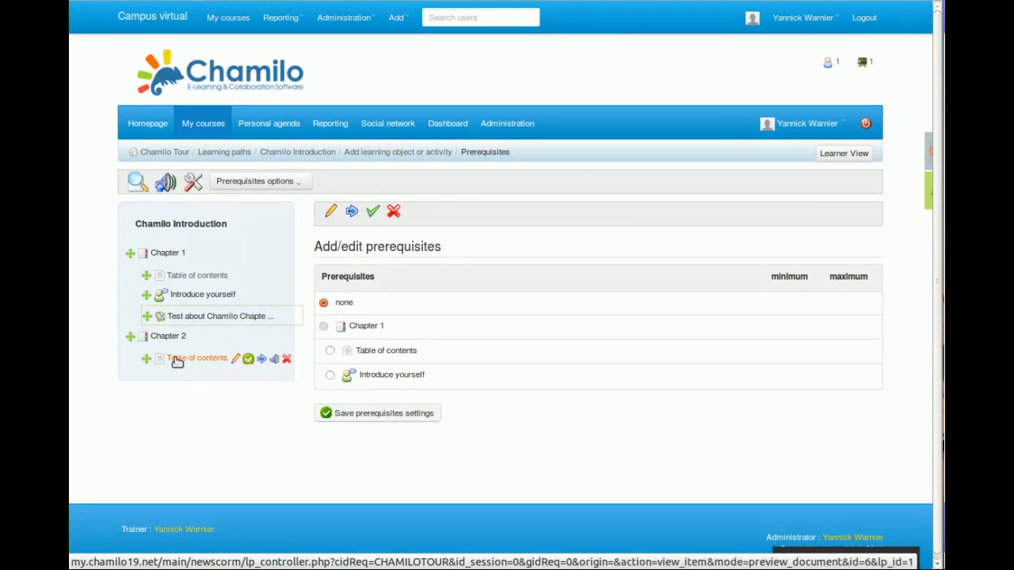
left_click(248, 363)
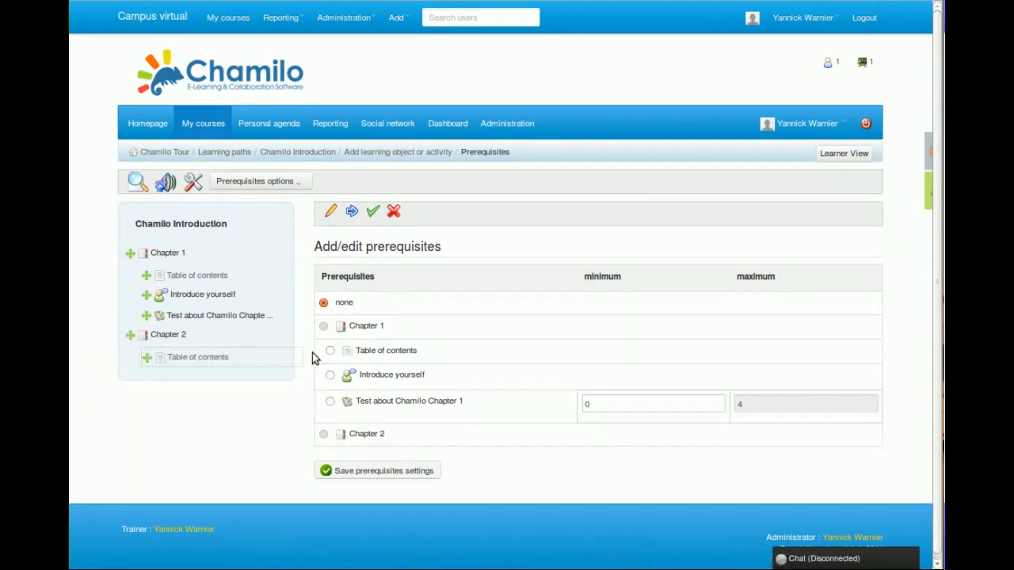
mouse_move(211, 362)
left_click(330, 404)
double_click(629, 403)
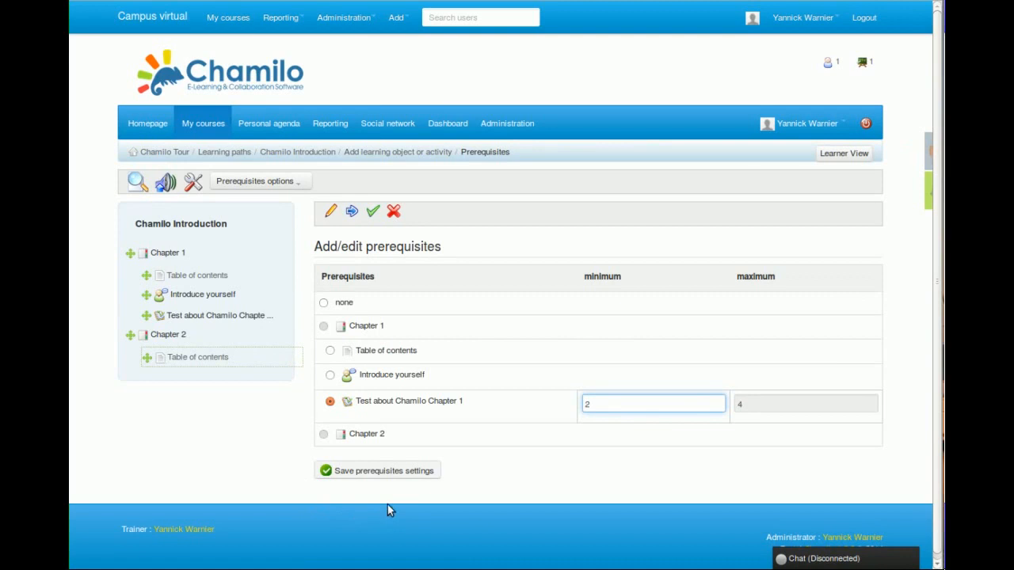
left_click(389, 475)
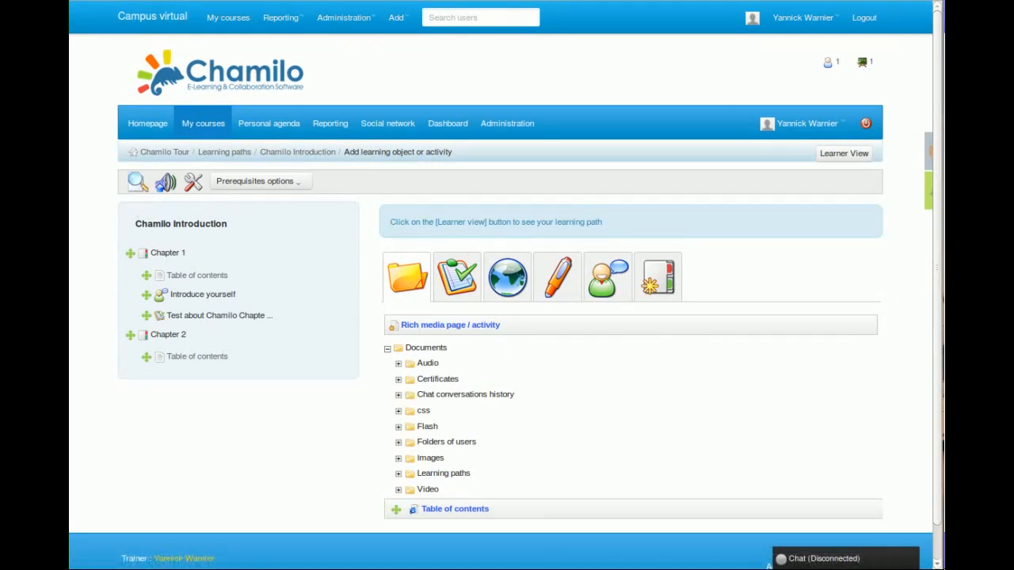
Preview the learning path and try to open Chapter 2's Table of contents to check its prerequisite.
left_click(135, 185)
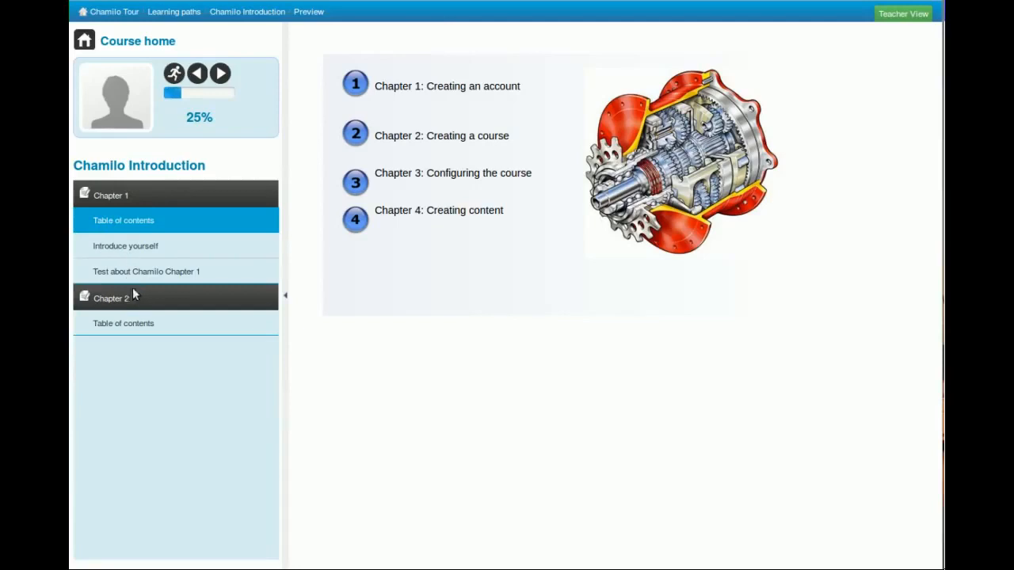
left_click(115, 324)
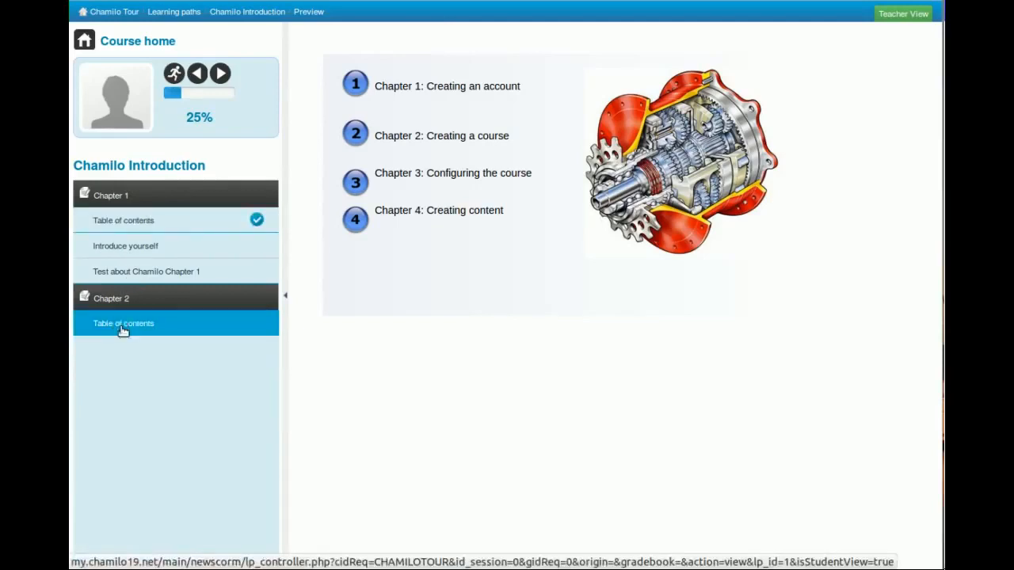
left_click_drag(293, 67, 467, 81)
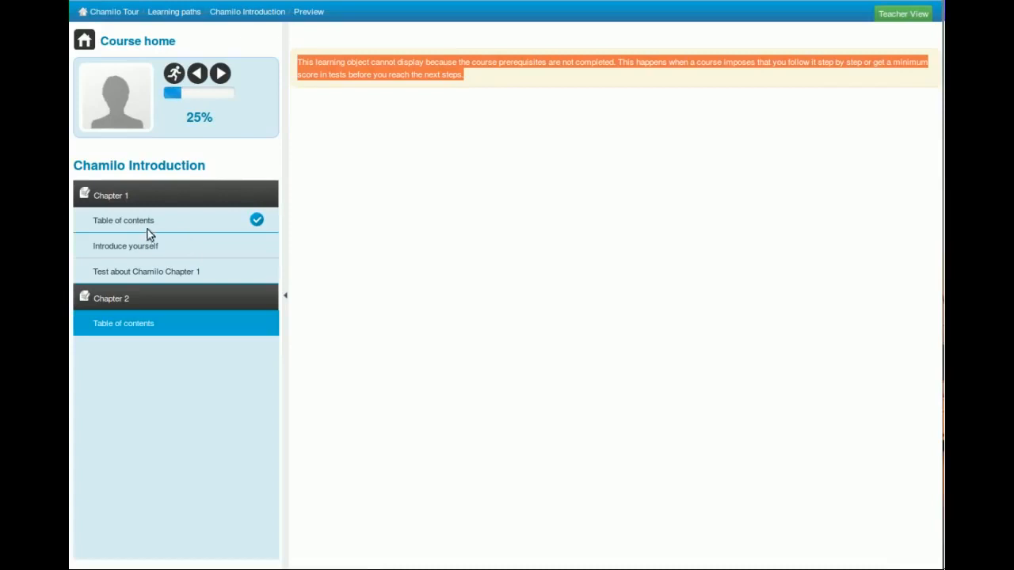
Visit the "Introduce yourself" forum in the path, then take the Chapter 1 test, answering "Free software" to both licensing questions.
left_click(121, 249)
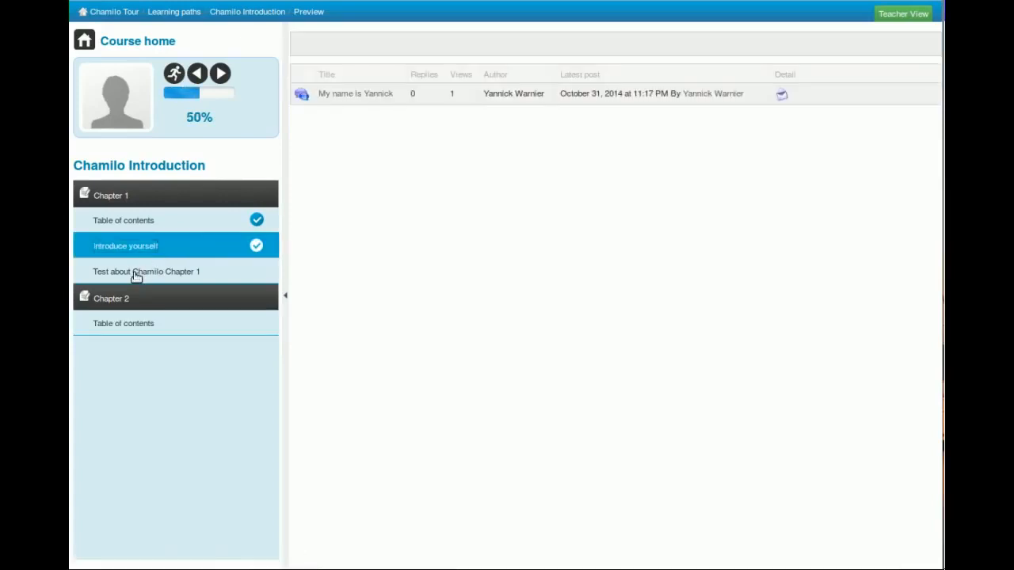
left_click(138, 274)
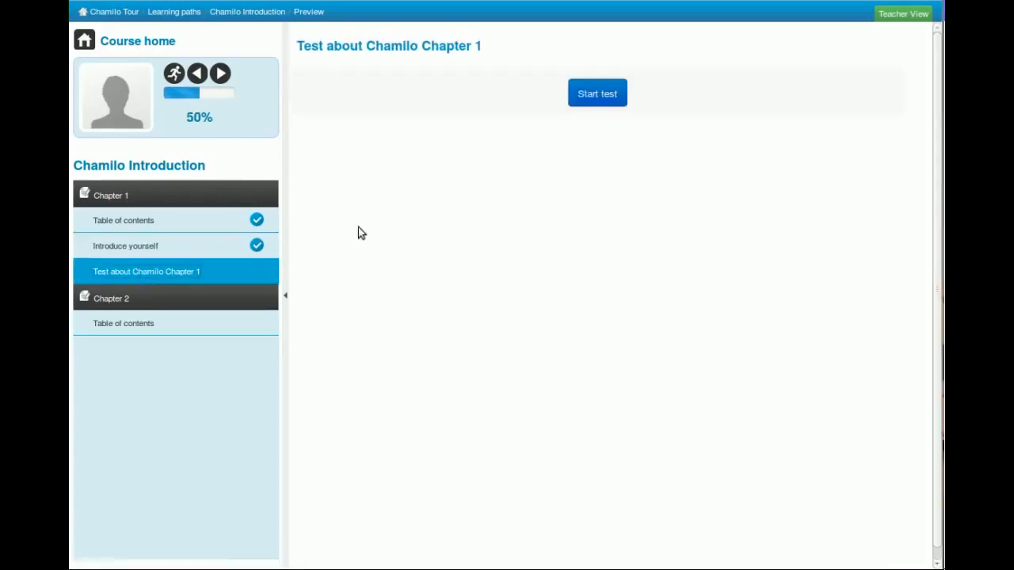
left_click(600, 94)
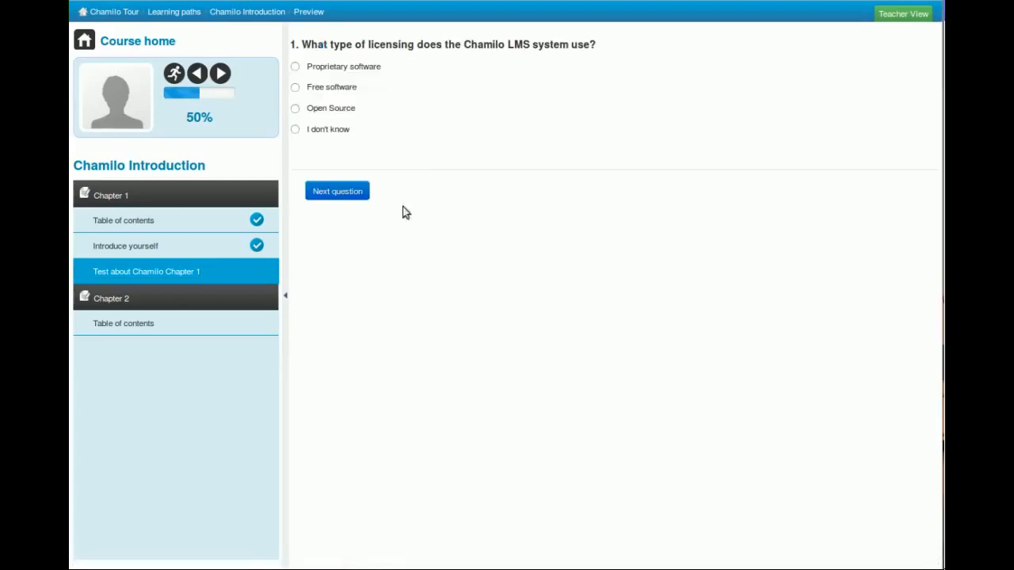
left_click(338, 89)
left_click(364, 192)
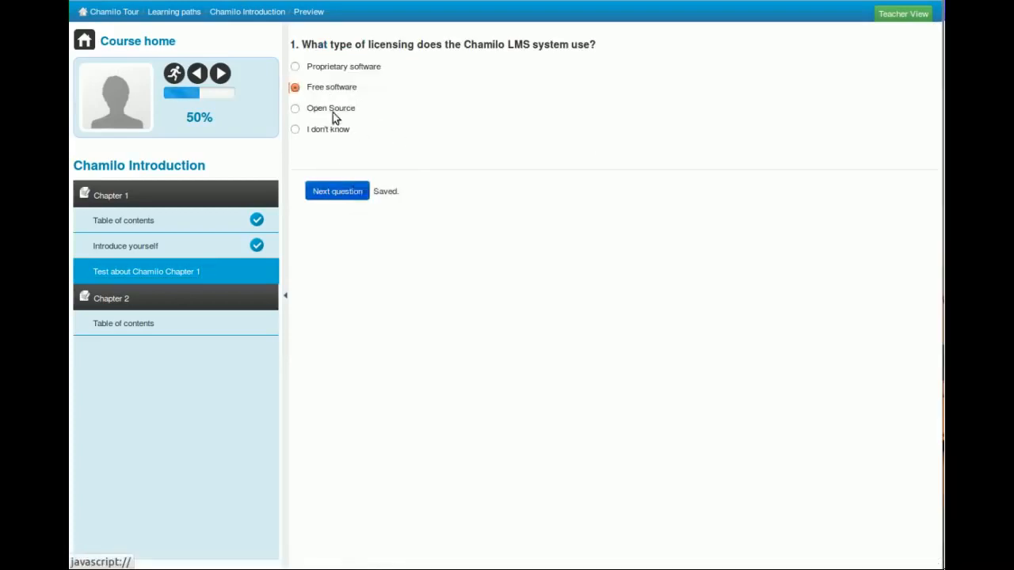
left_click(321, 94)
left_click(404, 191)
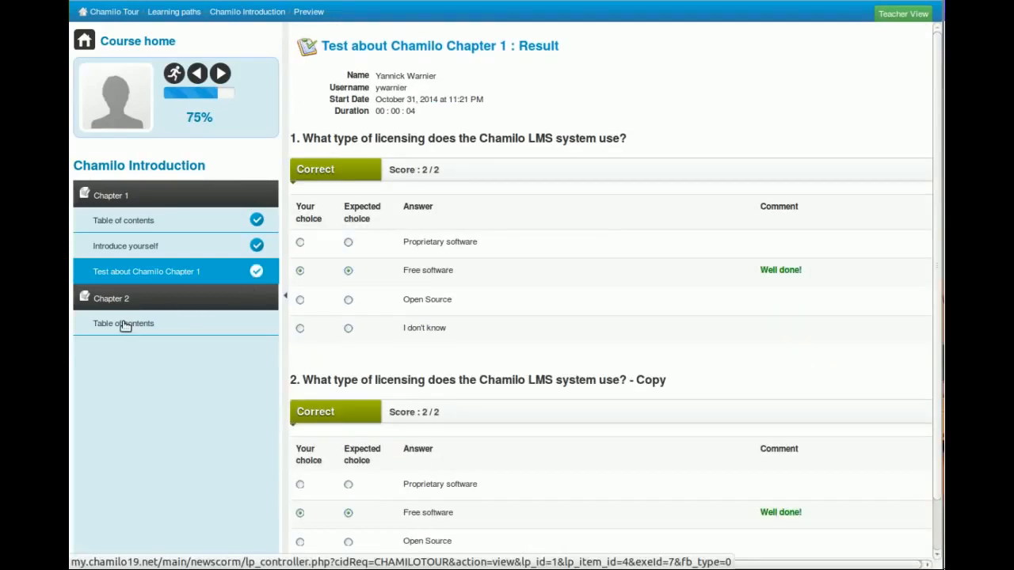
Open Chapter 2's Table of contents in the learning path and return to the course homepage.
left_click(131, 324)
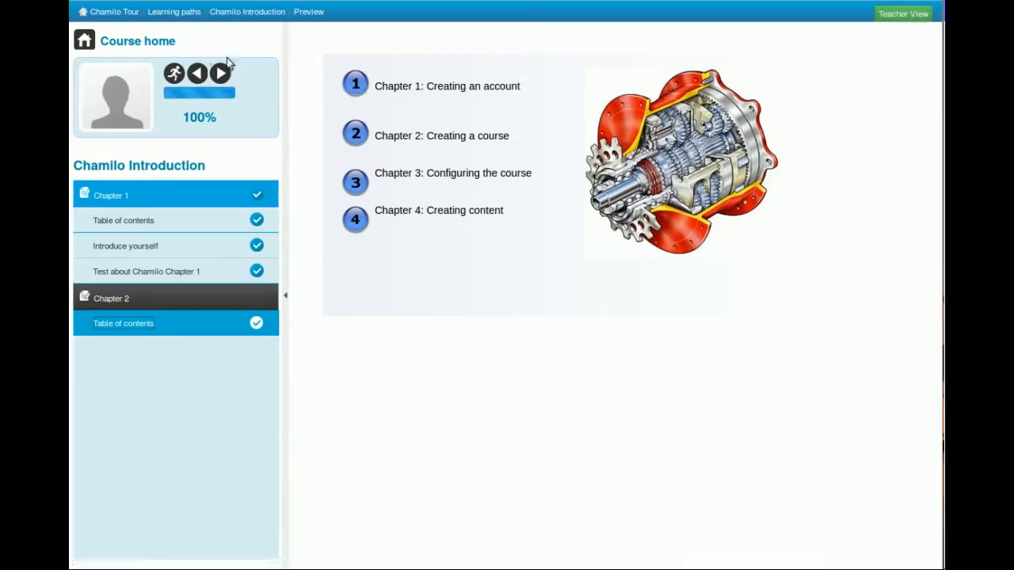
left_click(168, 41)
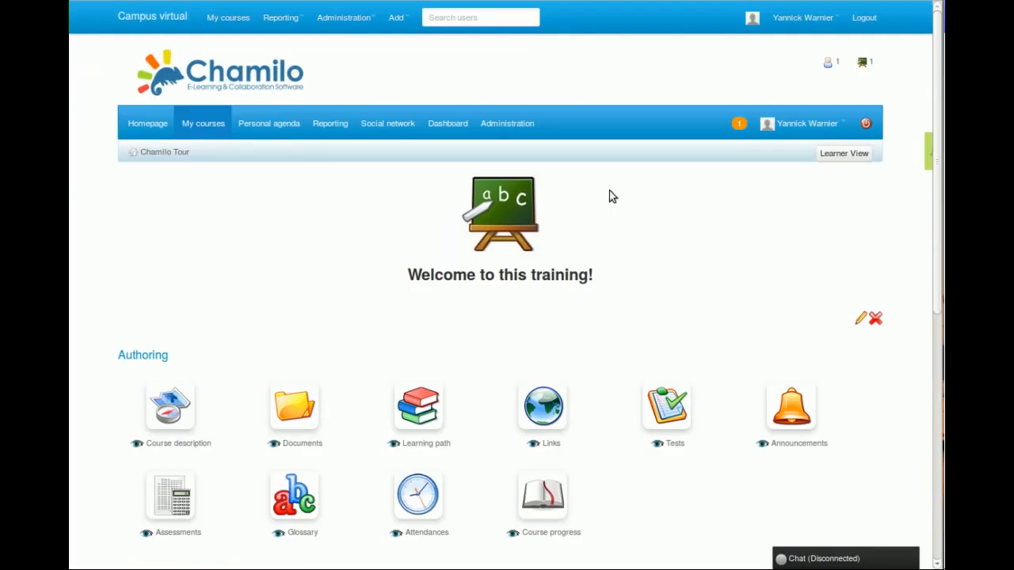
scroll(639, 309, "down", 3)
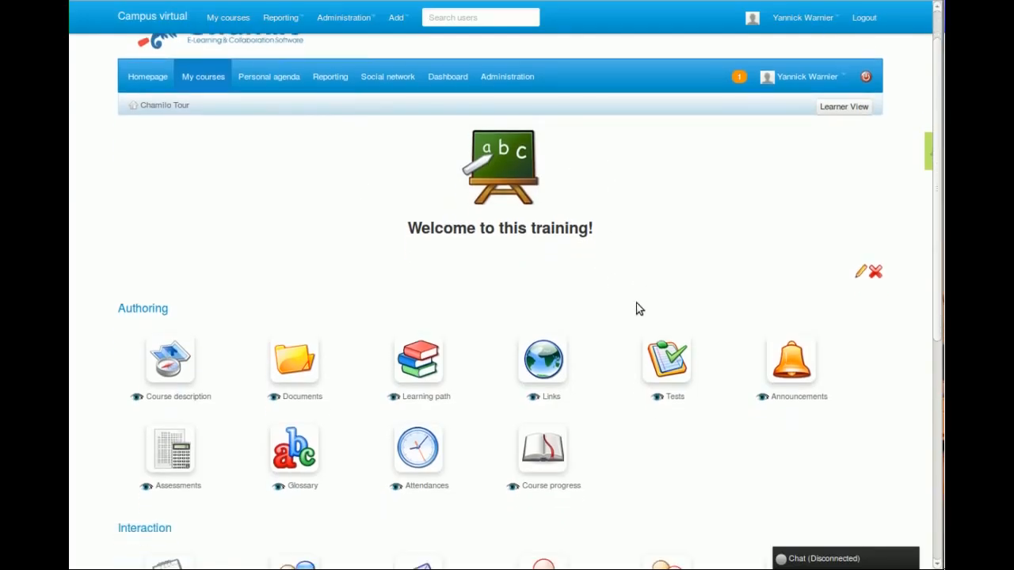